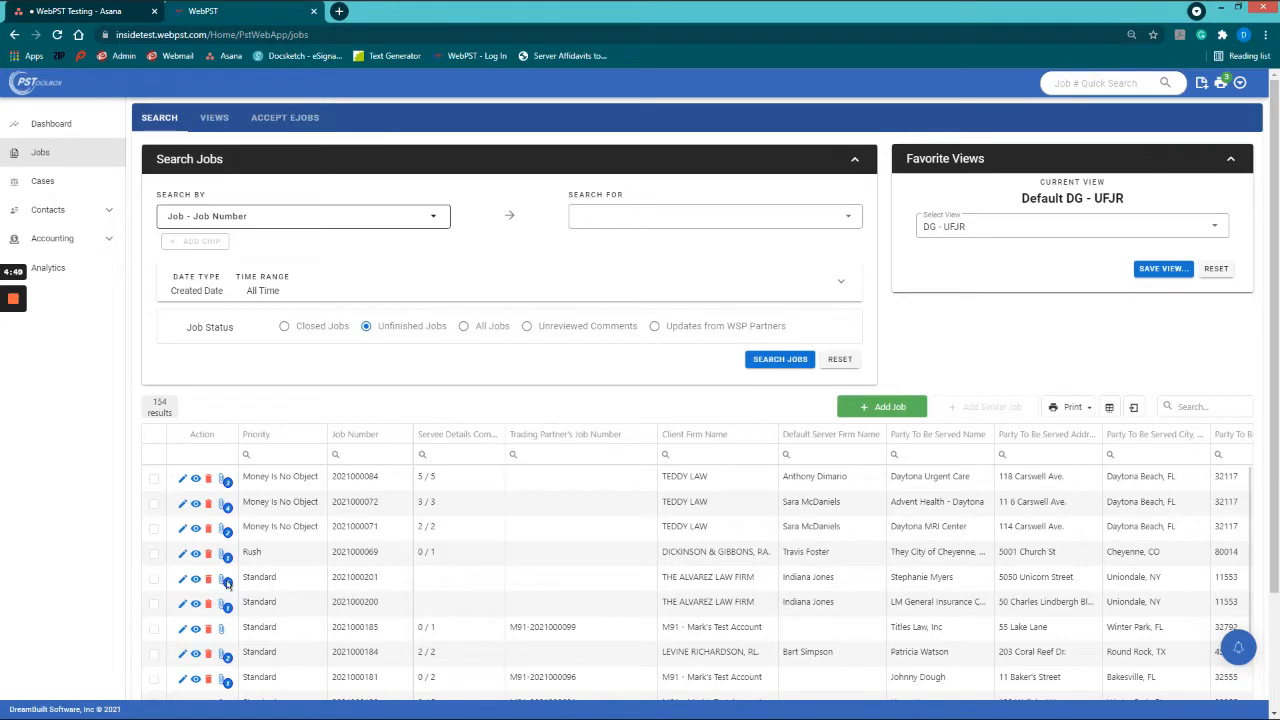
{"action": "left_click", "coordinate": [182, 579]}
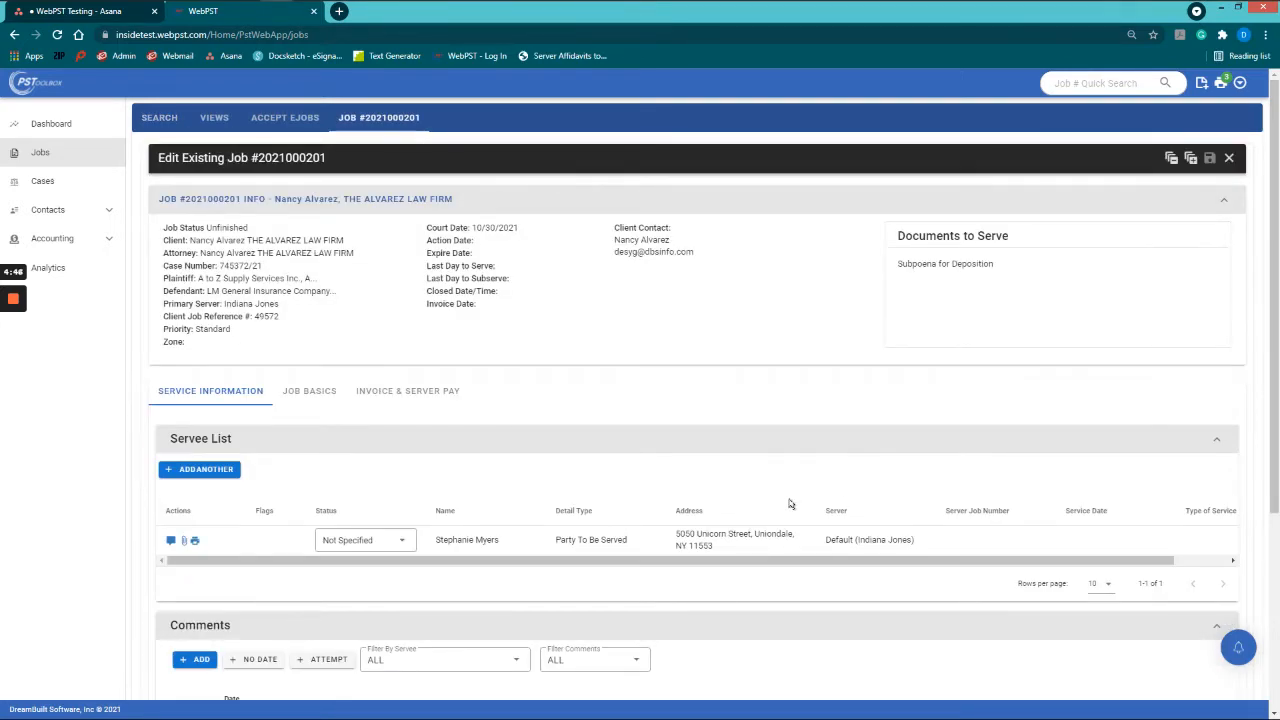
{"action": "scroll", "coordinate": [790, 500], "scroll_direction": "down", "scroll_amount": 1}
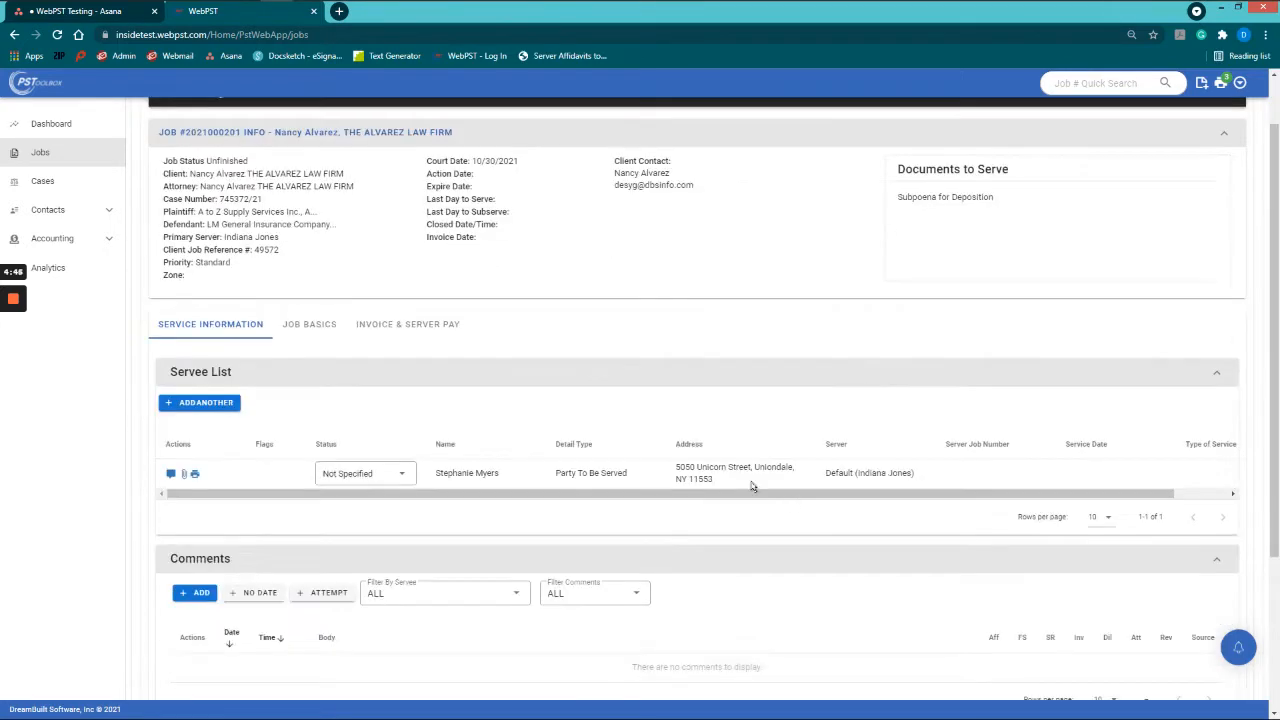
{"action": "left_click", "coordinate": [530, 473]}
{"action": "scroll", "coordinate": [531, 480], "scroll_direction": "down", "scroll_amount": 2}
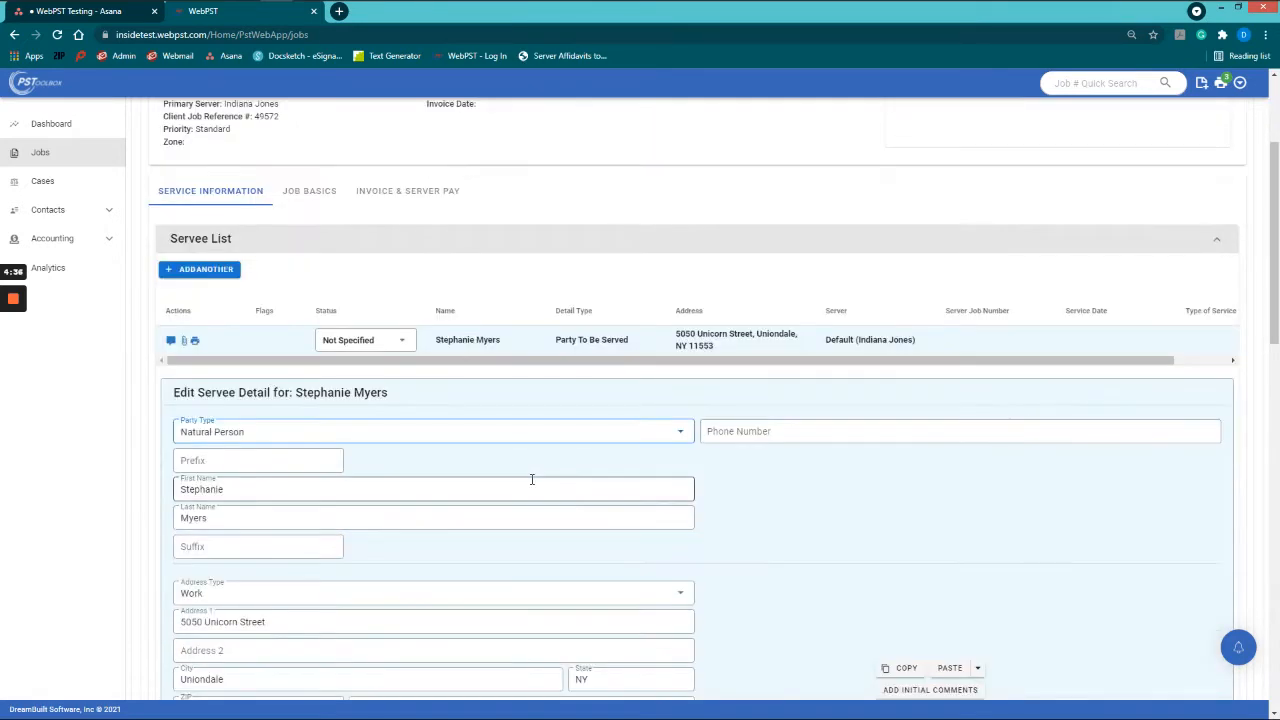
{"action": "scroll", "coordinate": [336, 555], "scroll_direction": "down", "scroll_amount": 3}
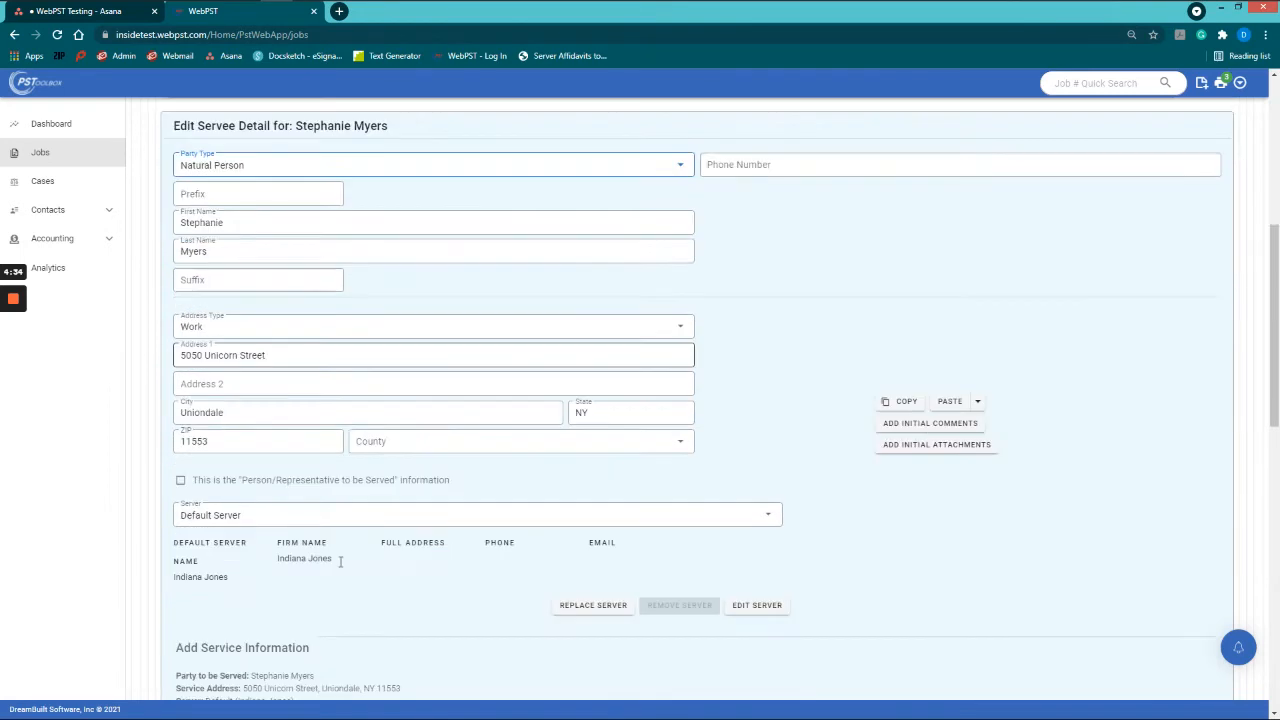
{"action": "scroll", "coordinate": [343, 563], "scroll_direction": "down", "scroll_amount": 3}
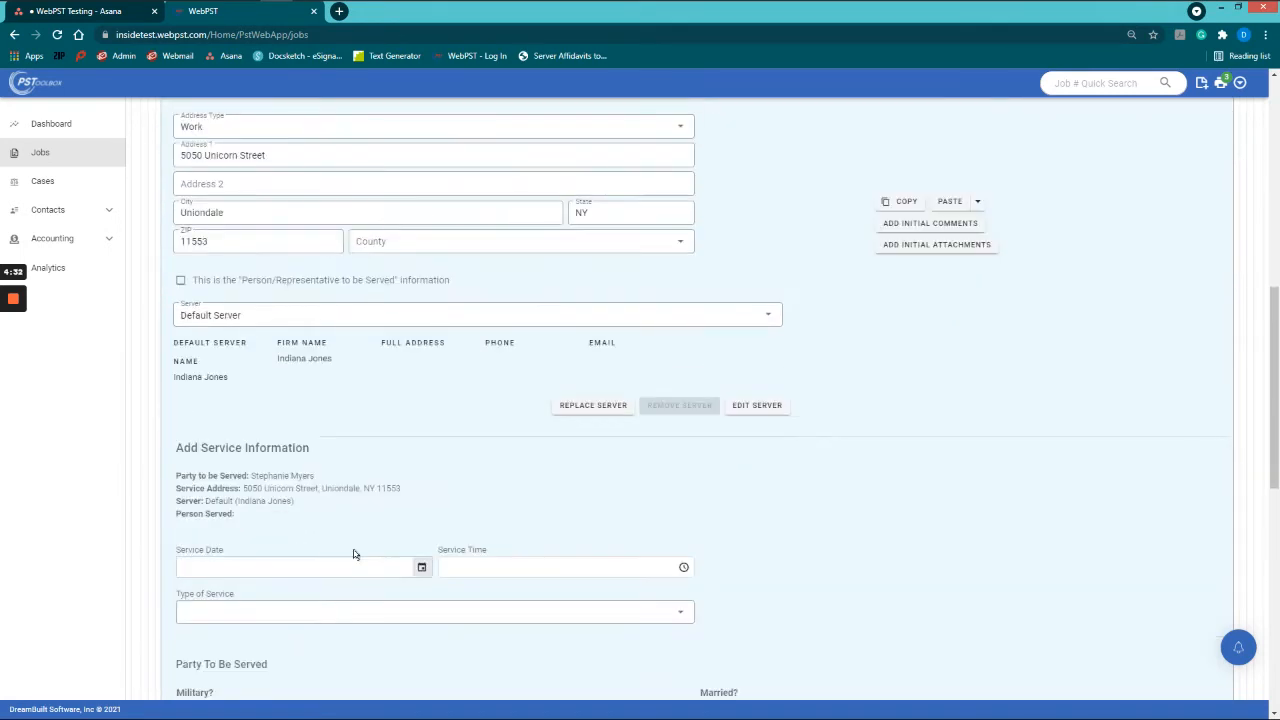
{"action": "scroll", "coordinate": [354, 554], "scroll_direction": "down", "scroll_amount": 1}
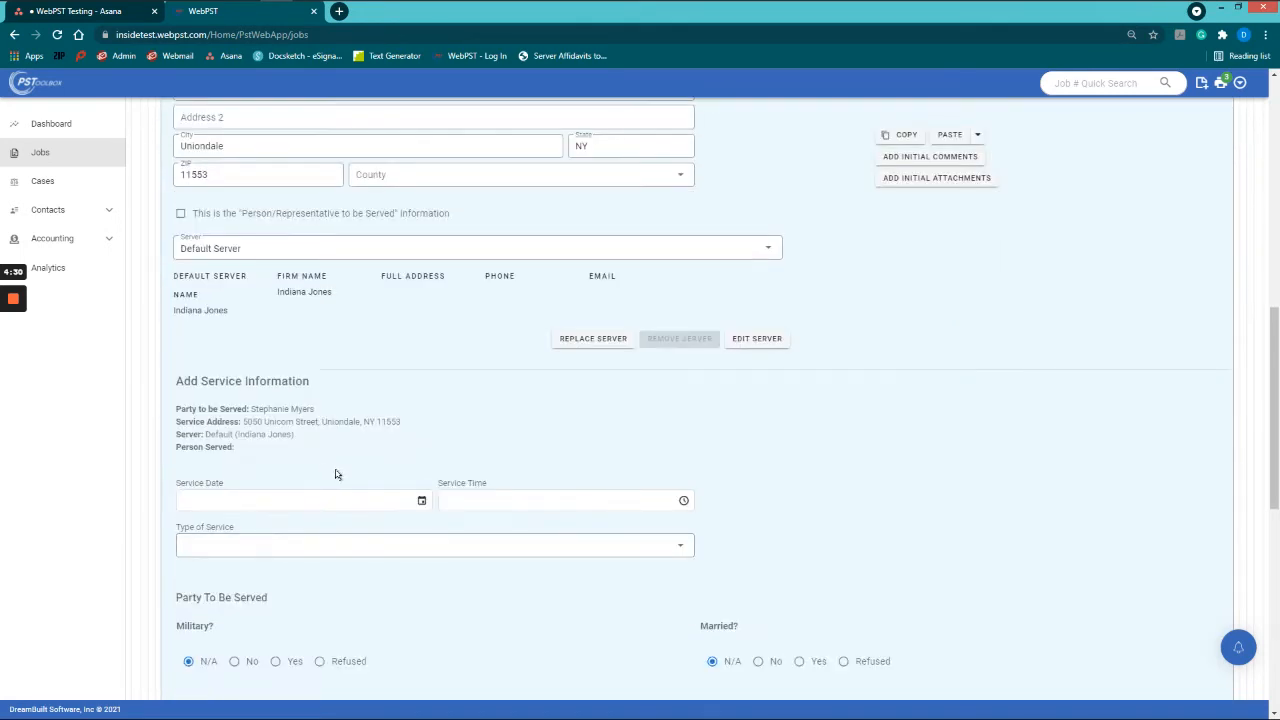
{"action": "scroll", "coordinate": [336, 474], "scroll_direction": "down", "scroll_amount": 1}
{"action": "scroll", "coordinate": [336, 474], "scroll_direction": "down", "scroll_amount": 2}
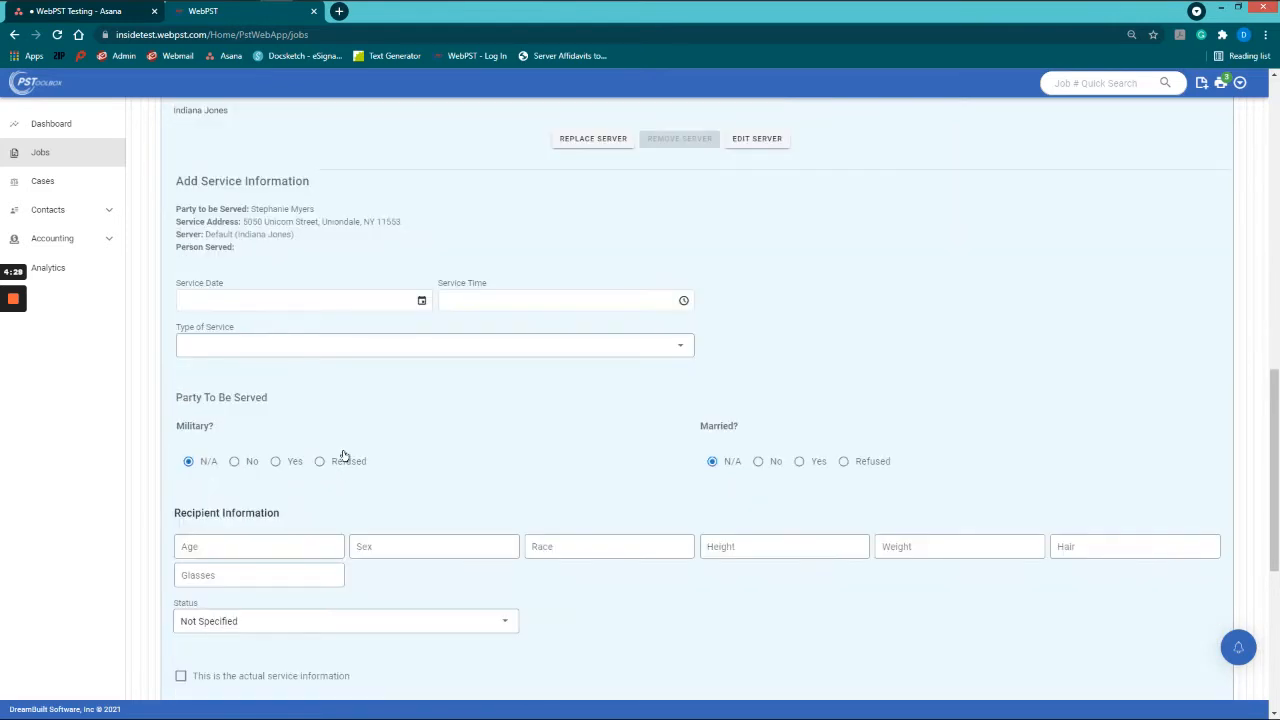
{"action": "left_click", "coordinate": [316, 298]}
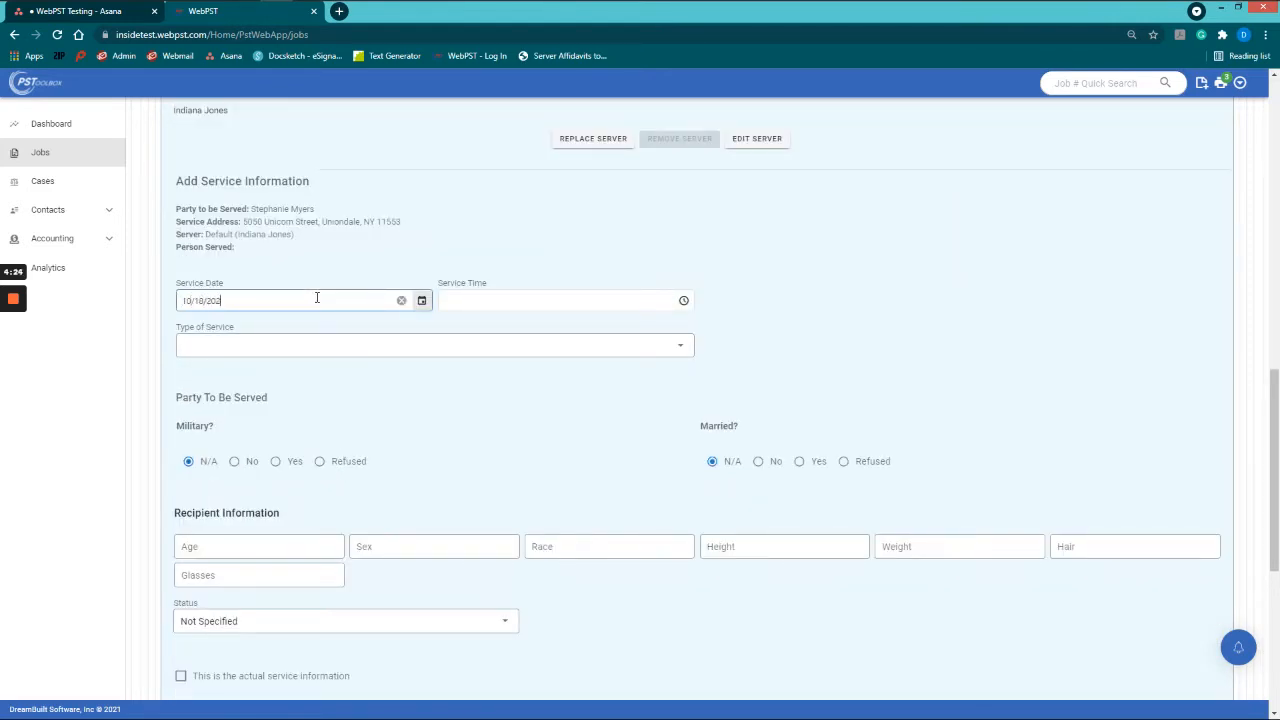
{"action": "key", "text": "Tab"}
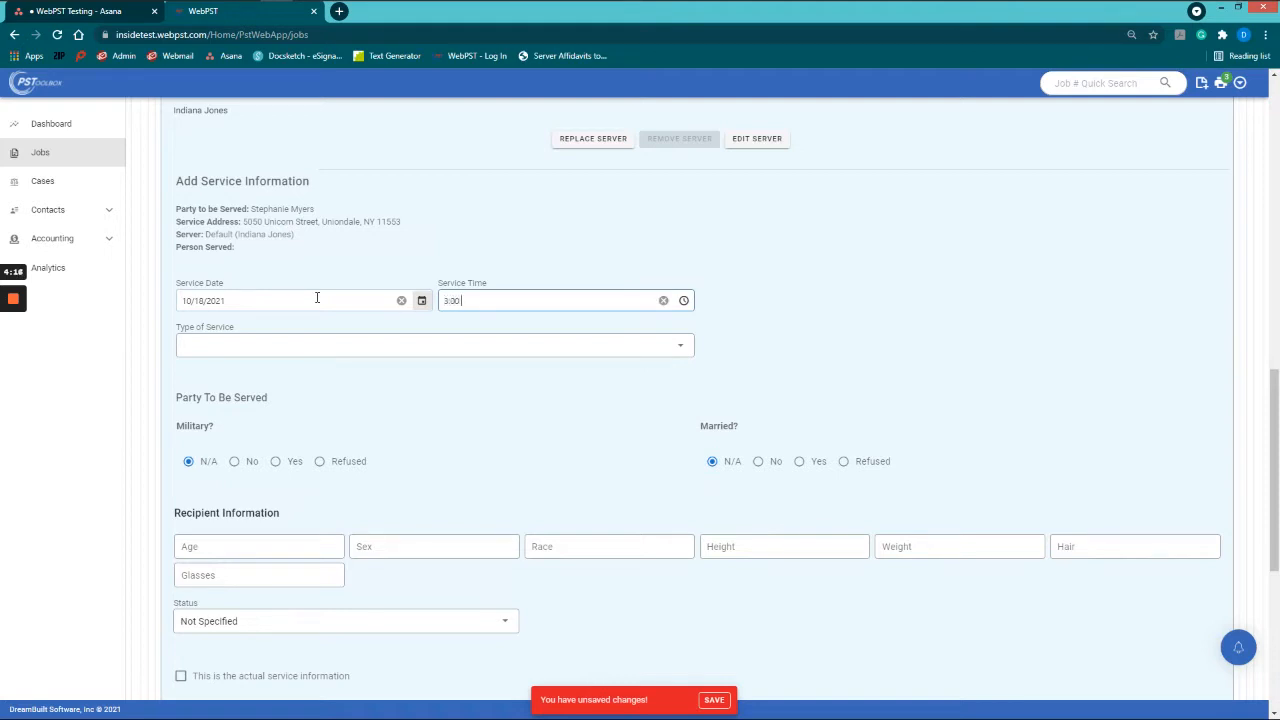
{"action": "key", "text": "Tab"}
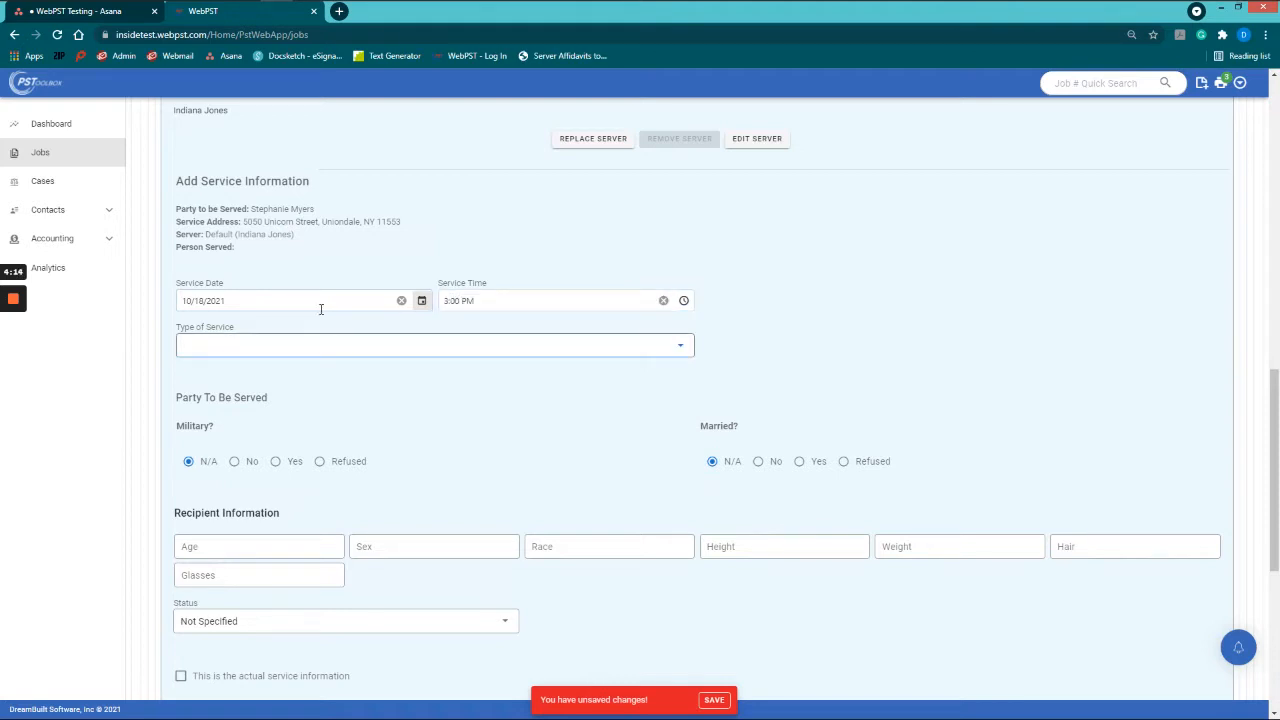
Step: Browse the available options in the Type of Service dropdown
{"action": "left_click", "coordinate": [337, 347]}
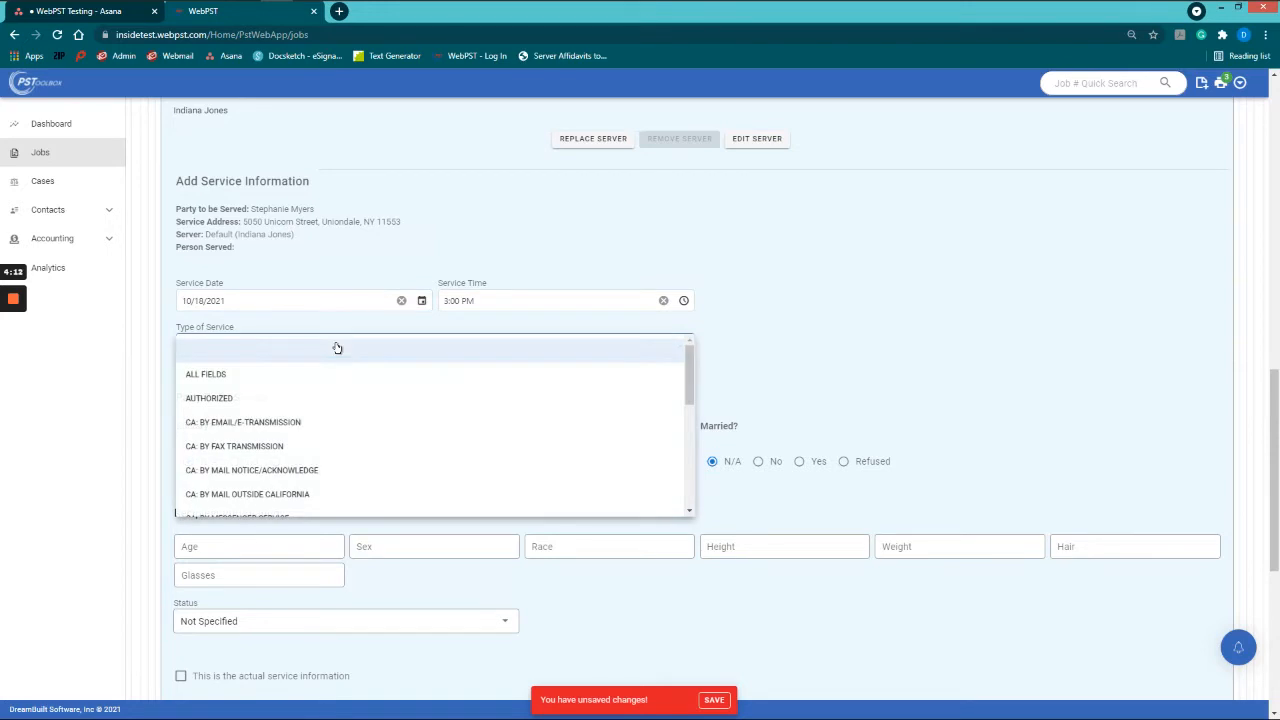
{"action": "key", "text": "o"}
{"action": "scroll", "coordinate": [474, 428], "scroll_direction": "down", "scroll_amount": 8}
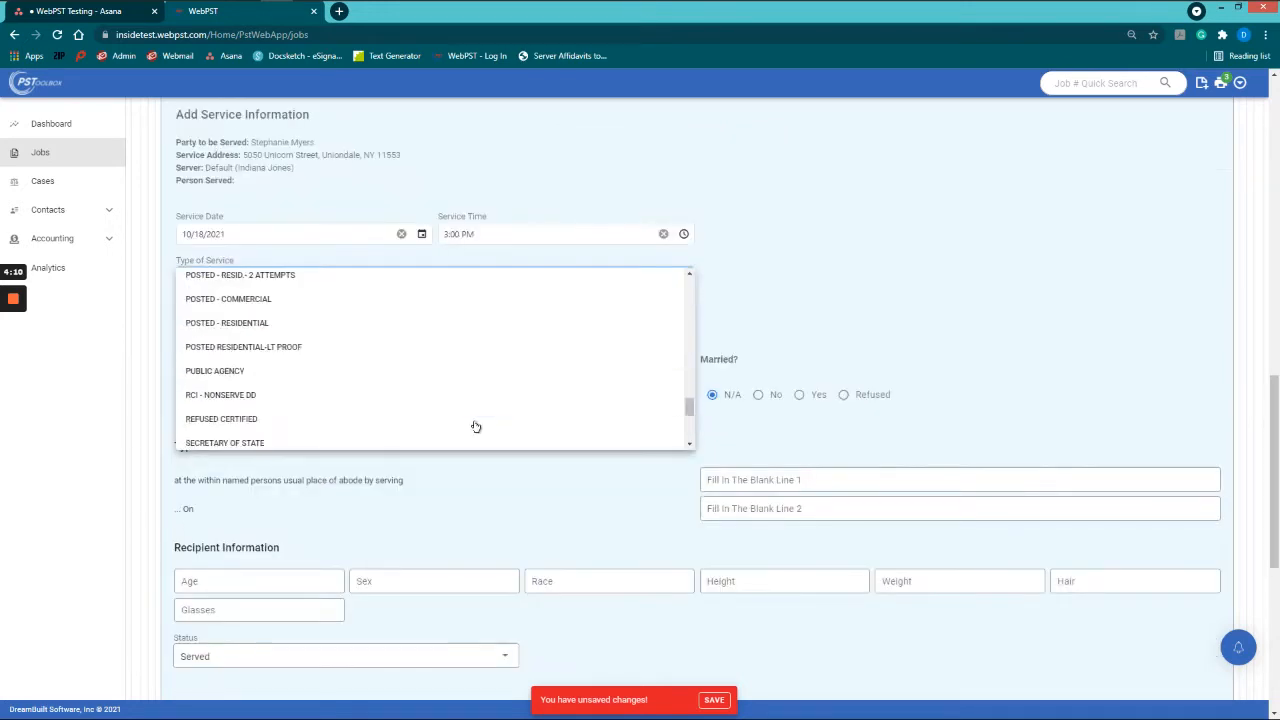
{"action": "scroll", "coordinate": [452, 414], "scroll_direction": "up", "scroll_amount": 6}
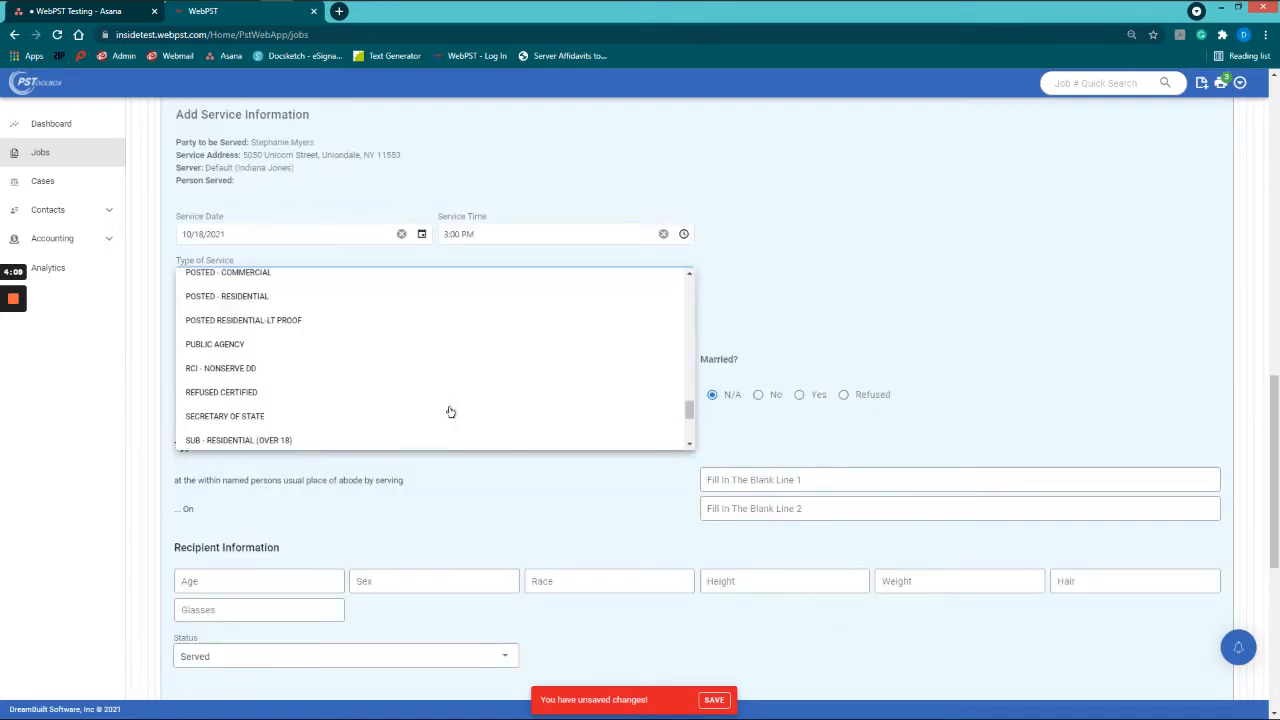
{"action": "scroll", "coordinate": [450, 412], "scroll_direction": "up", "scroll_amount": 6}
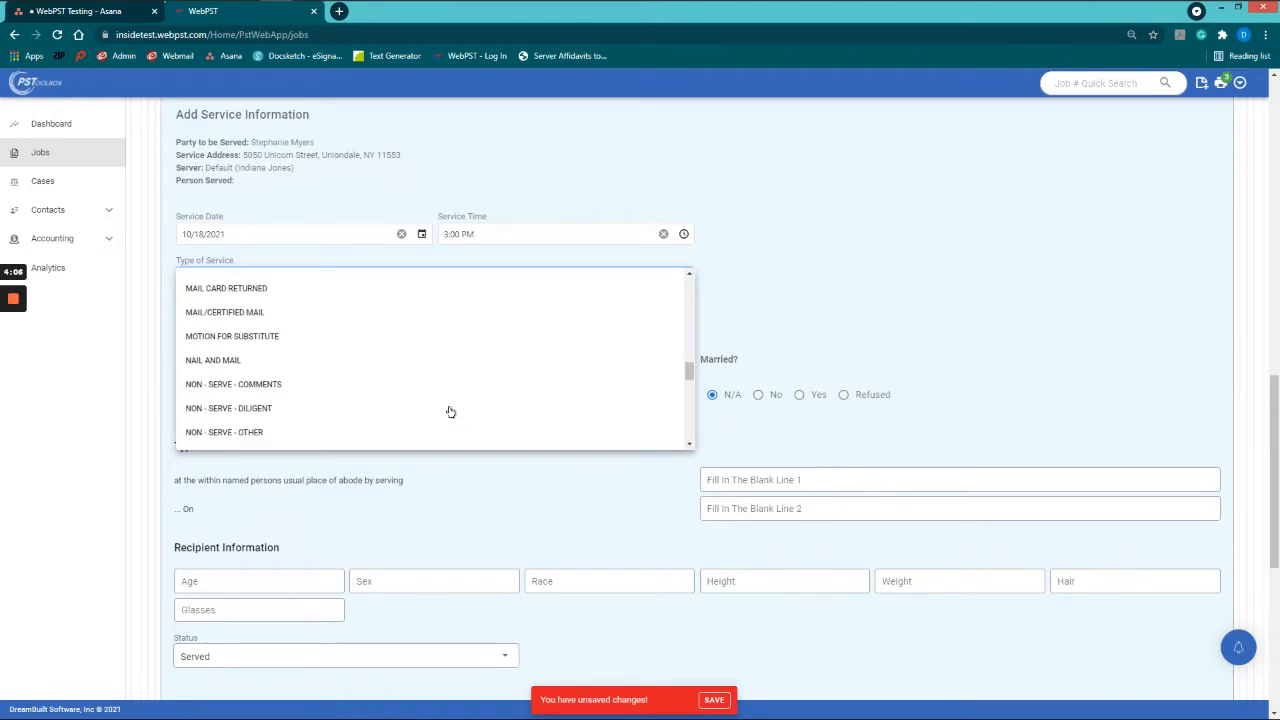
{"action": "scroll", "coordinate": [400, 403], "scroll_direction": "up", "scroll_amount": 8}
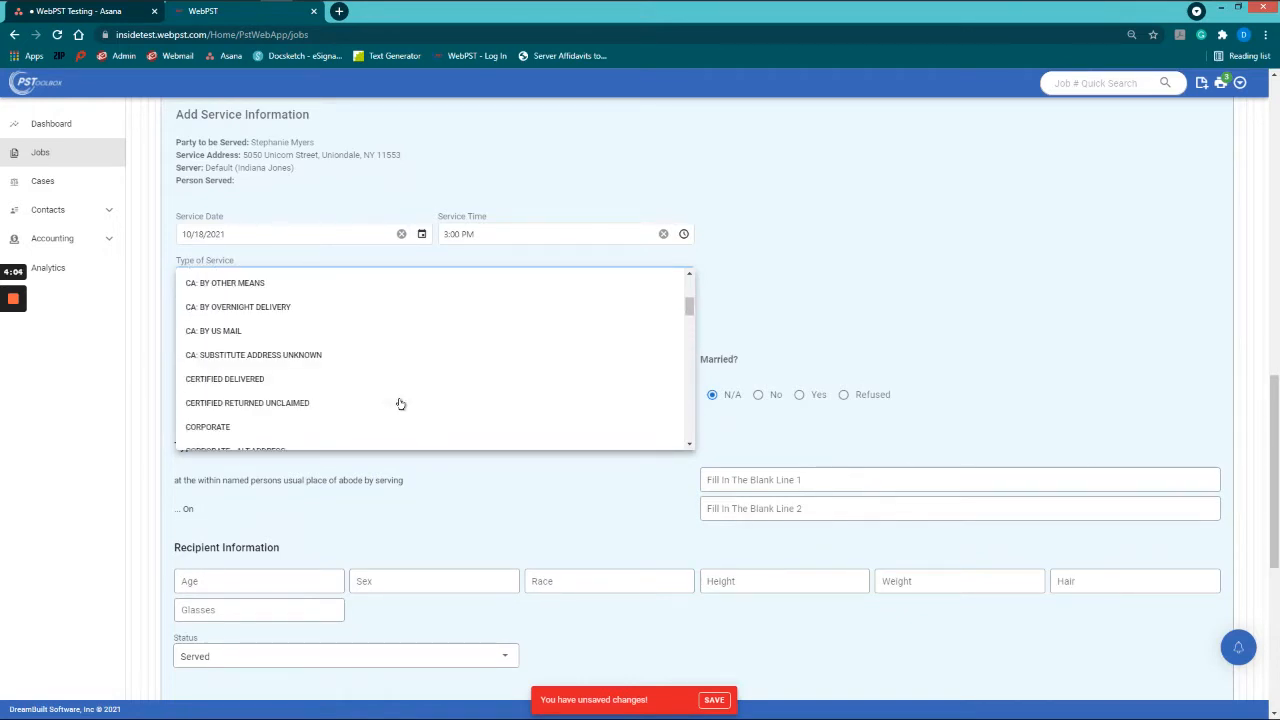
{"action": "scroll", "coordinate": [400, 403], "scroll_direction": "down", "scroll_amount": 10}
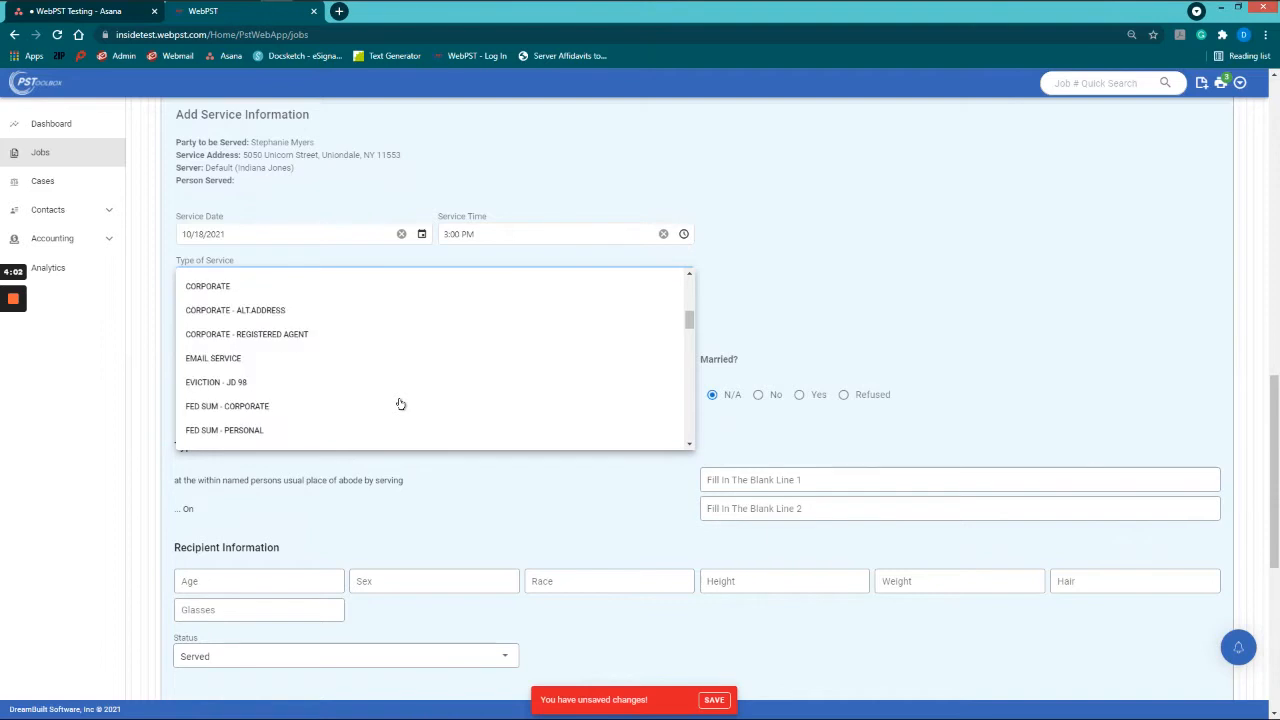
{"action": "scroll", "coordinate": [400, 403], "scroll_direction": "up", "scroll_amount": 2}
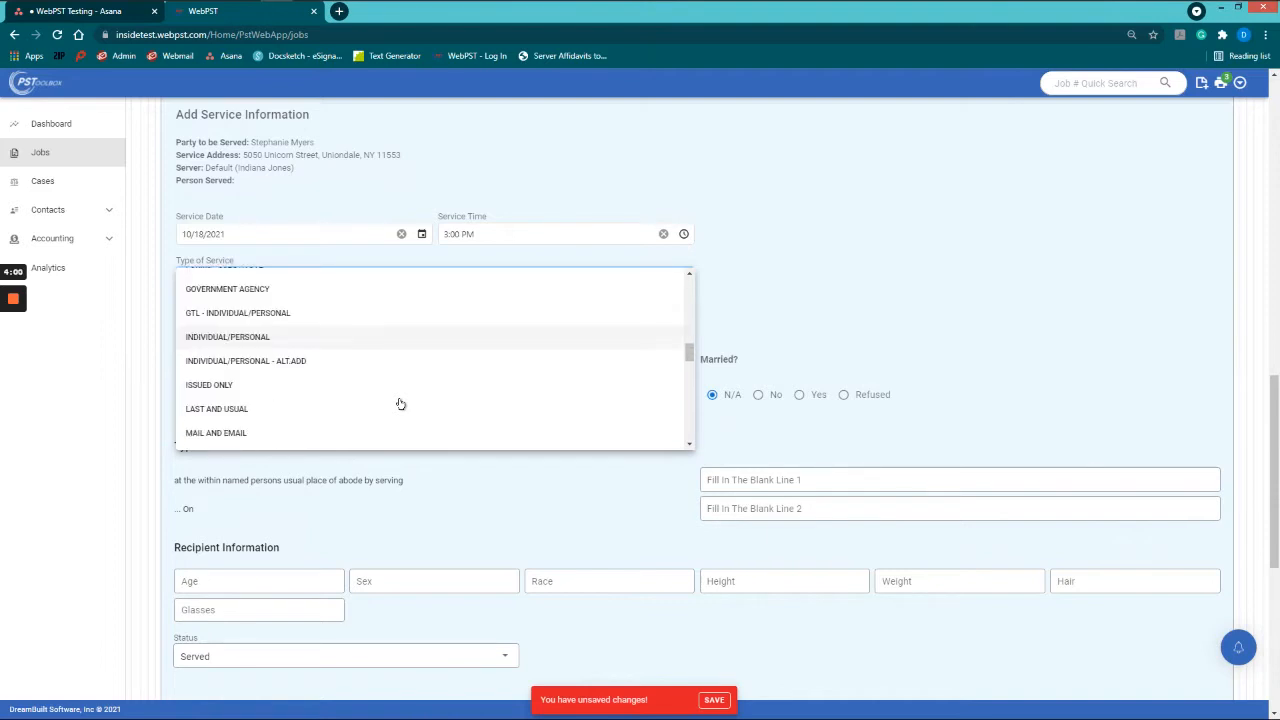
Step: Set Type of Service to INDIVIDUAL/PERSONAL, with Military and Married both No
{"action": "left_click", "coordinate": [295, 339]}
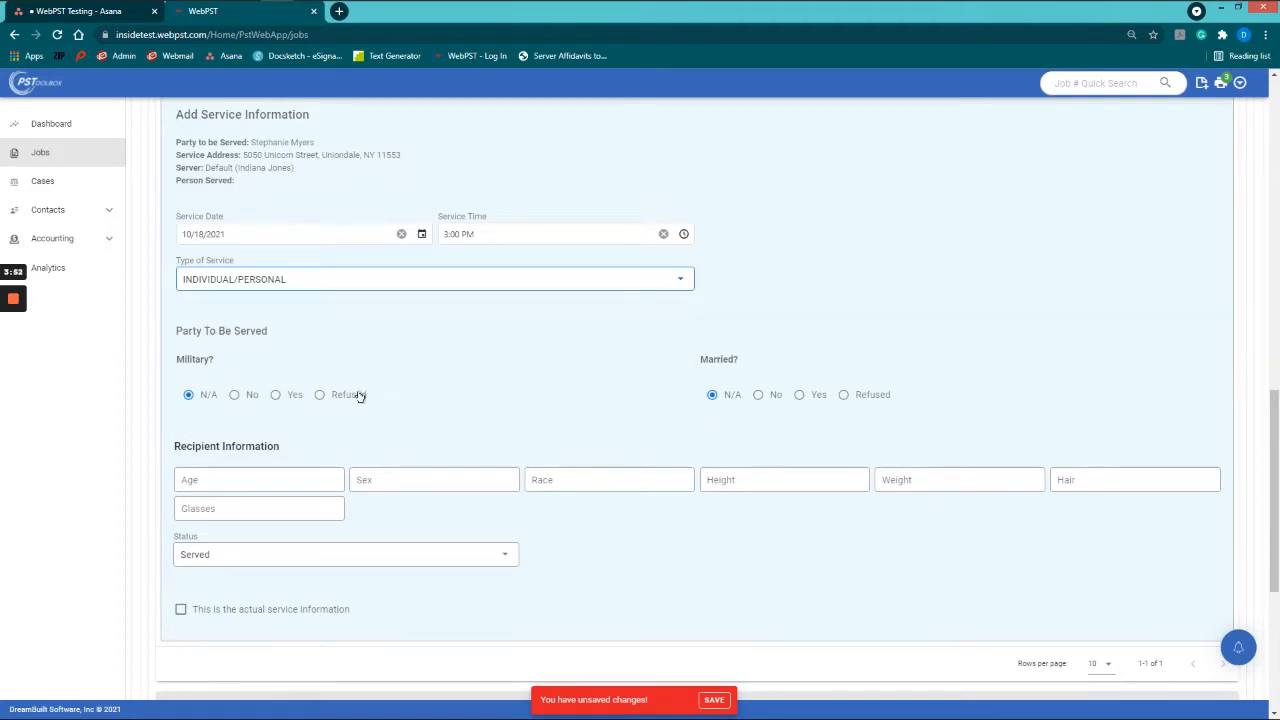
{"action": "left_click", "coordinate": [233, 396]}
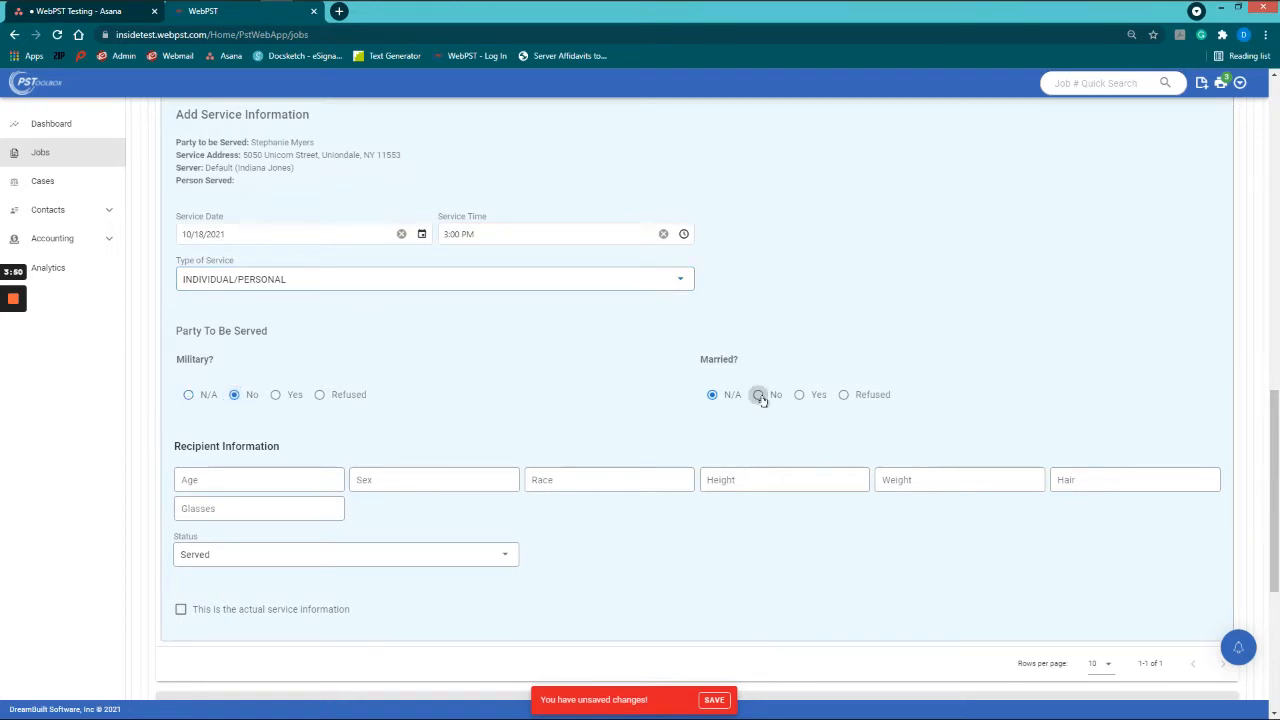
{"action": "left_click", "coordinate": [758, 395]}
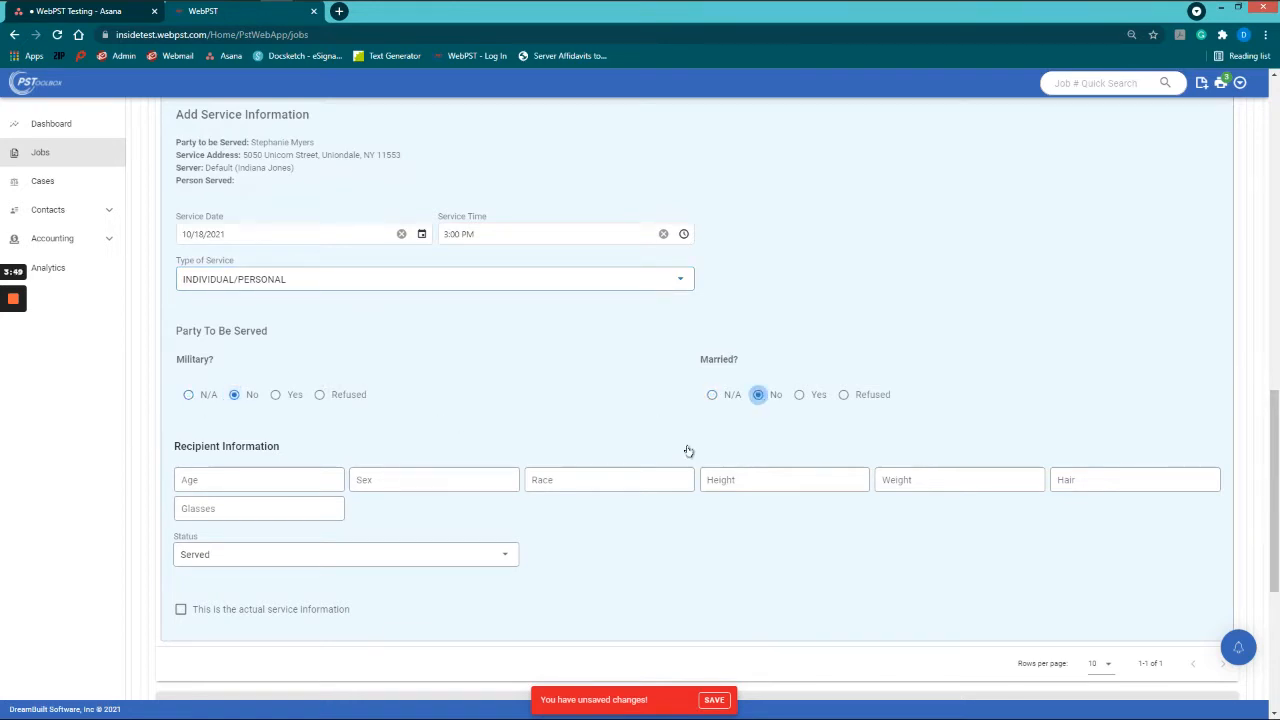
Step: Fill recipient details 30+, F, White, 5'4", 135, Brown, N and flag as actual service
{"action": "left_click", "coordinate": [280, 481]}
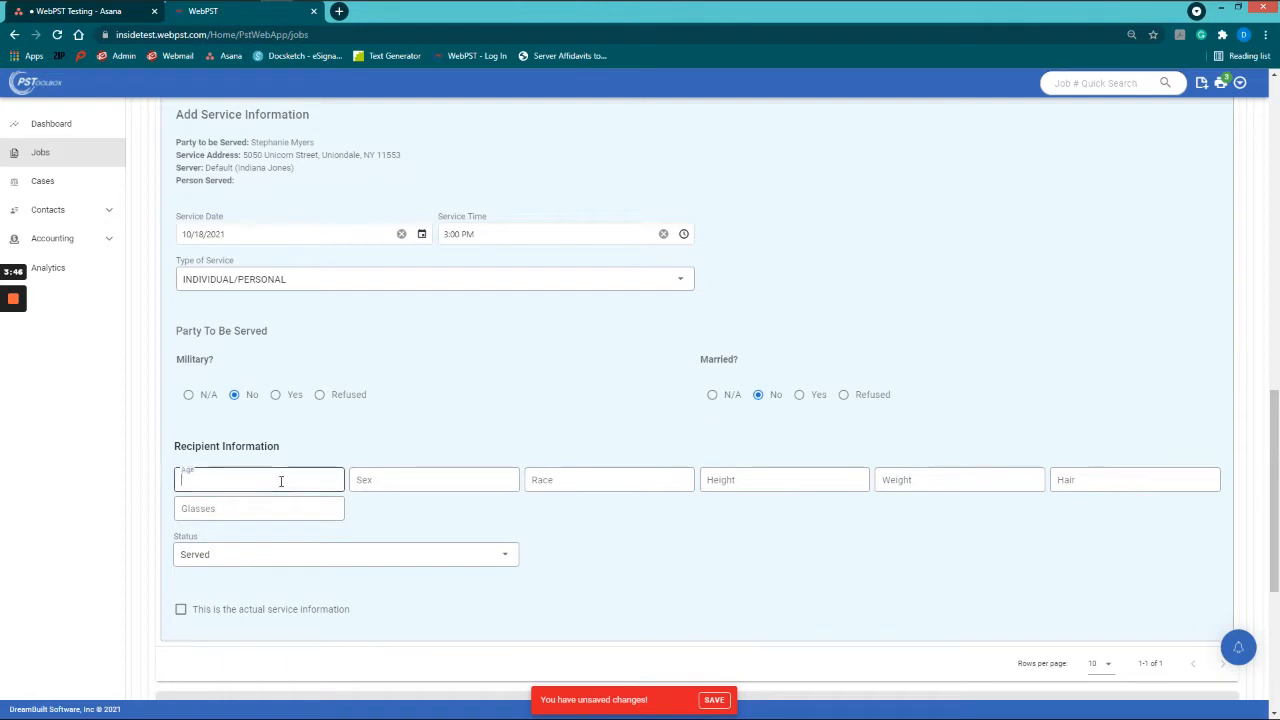
{"action": "type", "text": "30+"}
{"action": "key", "text": "Tab"}
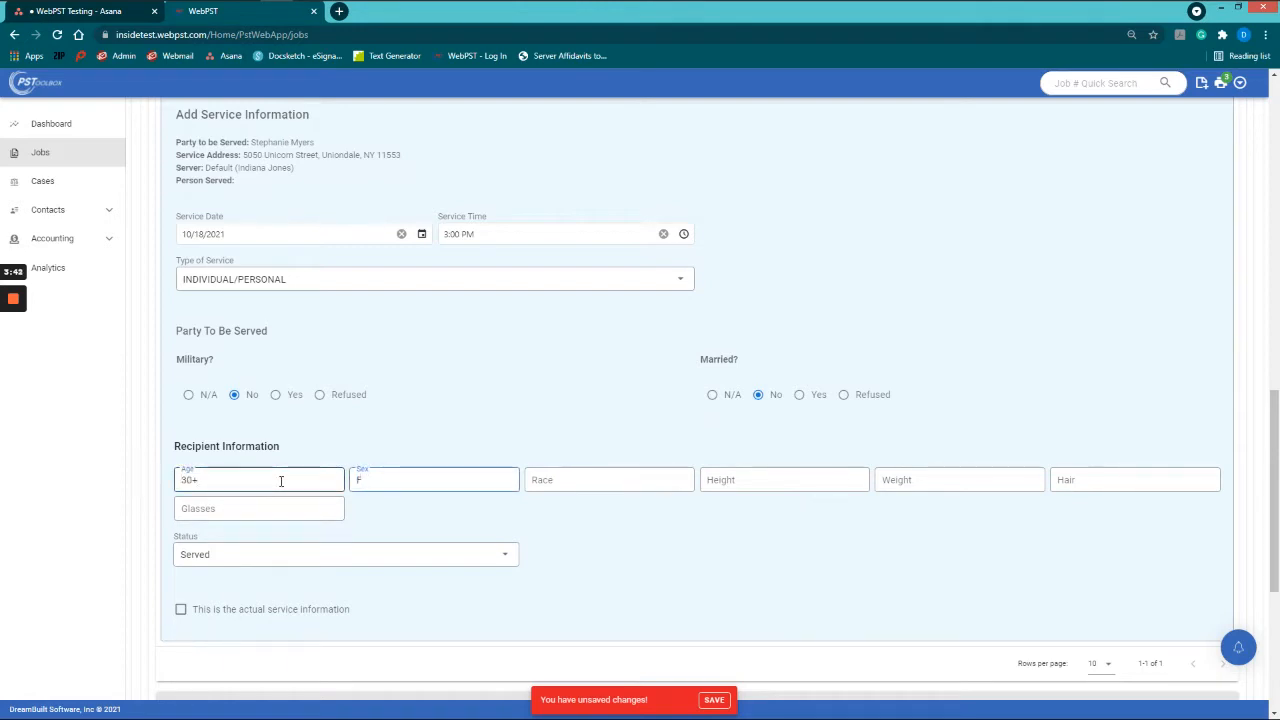
{"action": "key", "text": "Tab"}
{"action": "key", "text": "Tab"}
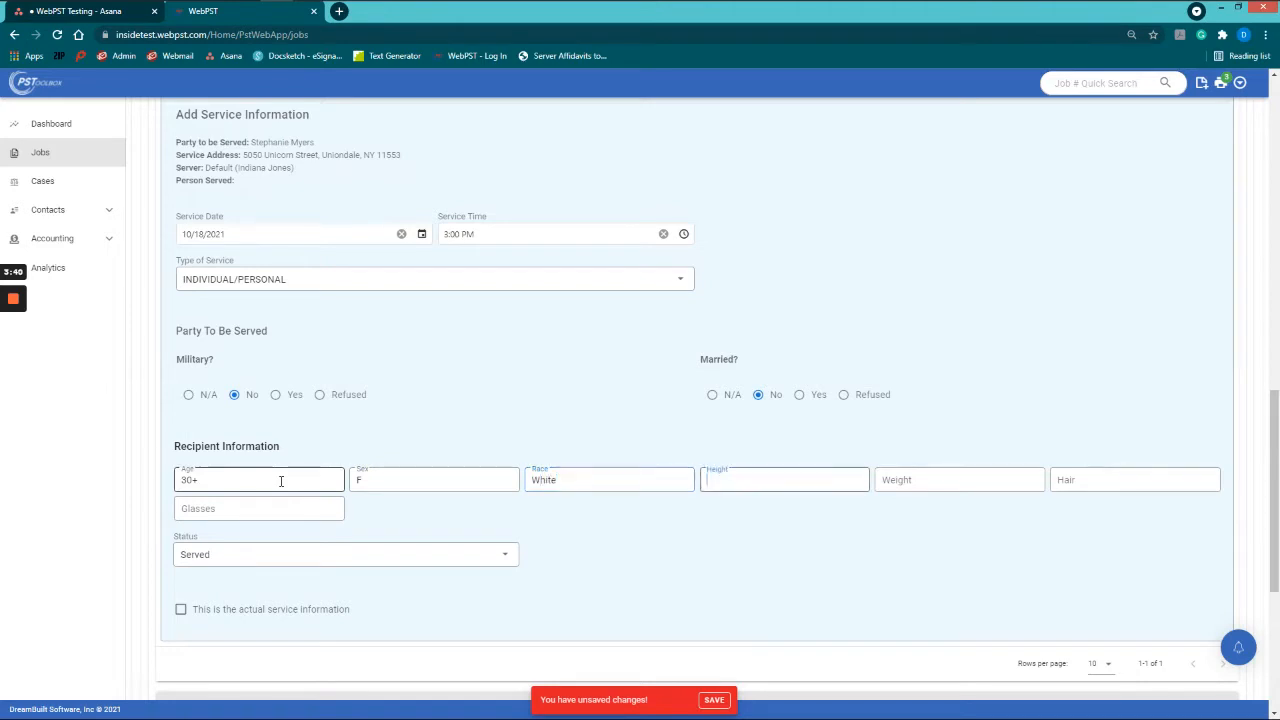
{"action": "type", "text": "5'4\""}
{"action": "key", "text": "Tab"}
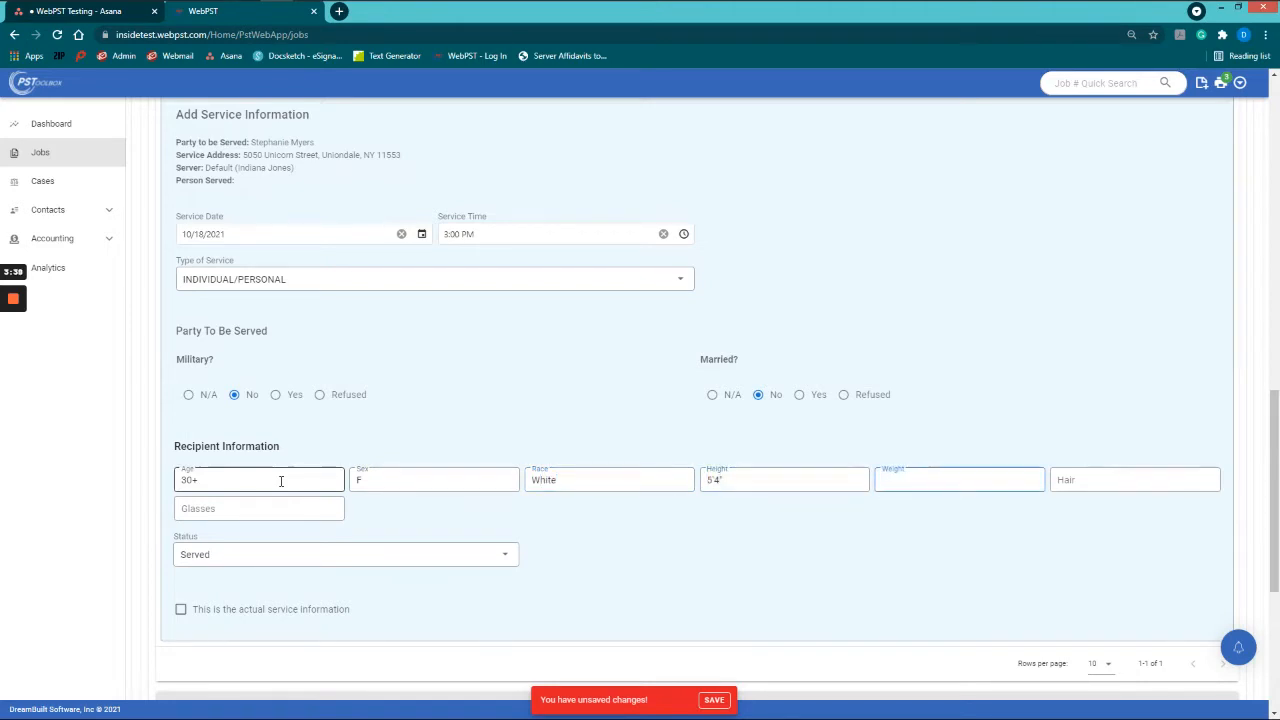
{"action": "type", "text": "135"}
{"action": "key", "text": "Tab"}
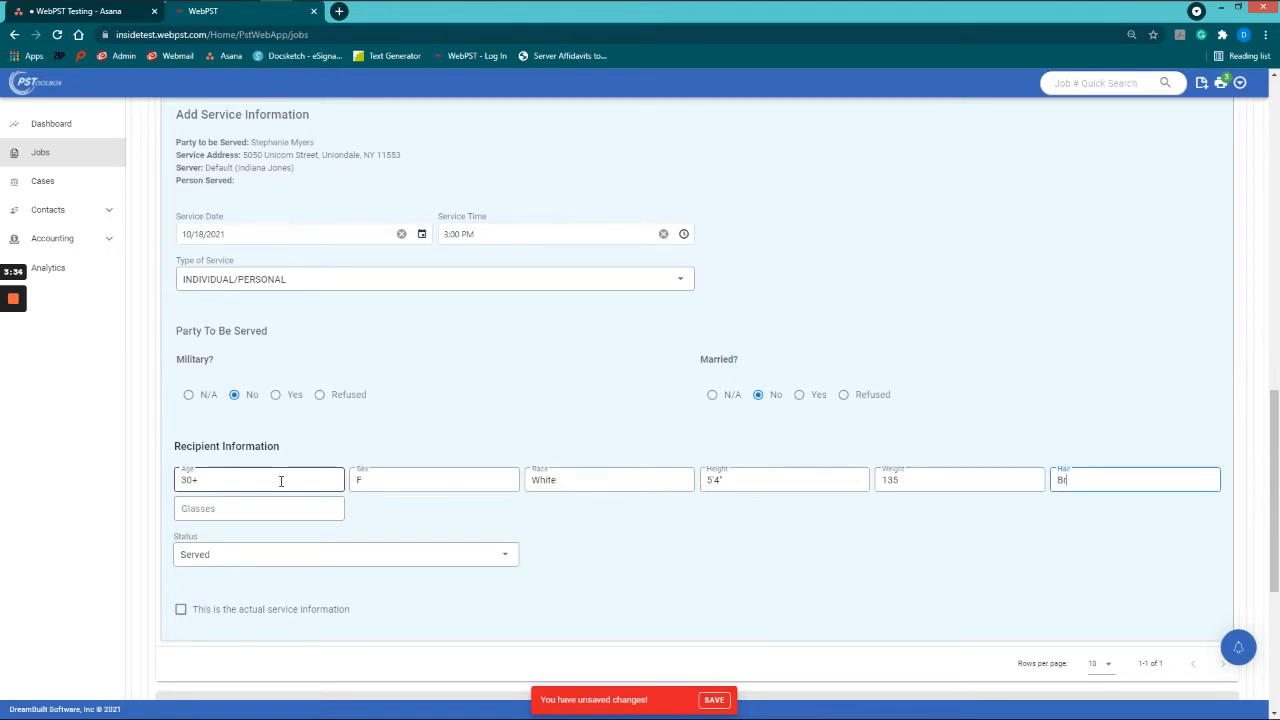
{"action": "key", "text": "Tab"}
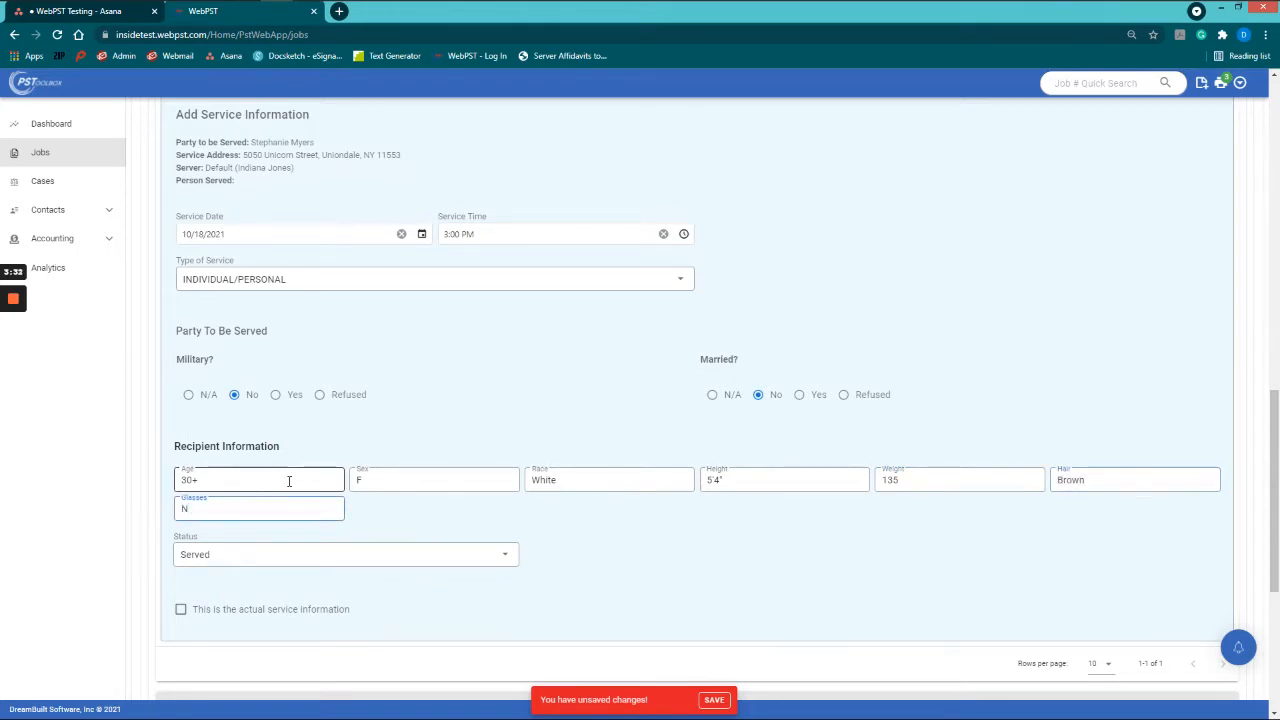
{"action": "left_click", "coordinate": [181, 609]}
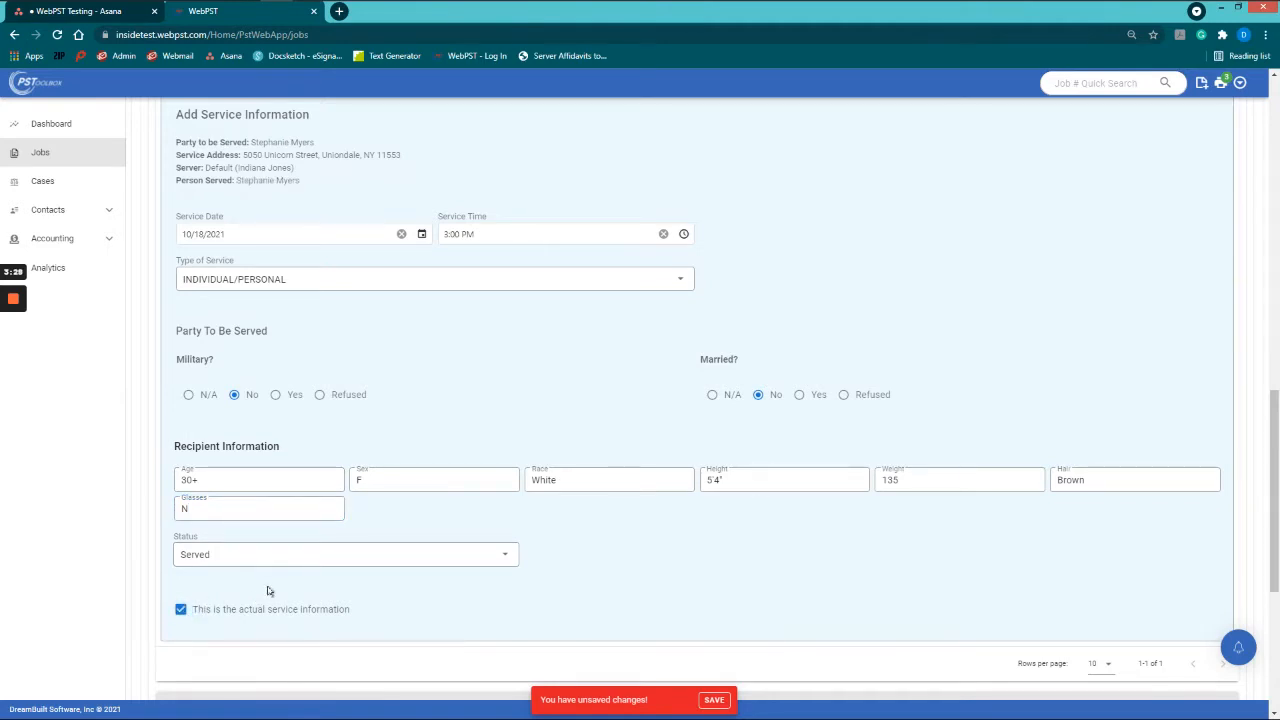
Step: Scroll the form to review the 10/18/2021, 3:00 PM, INDIVIDUAL/PERSONAL service entry
{"action": "scroll", "coordinate": [279, 588], "scroll_direction": "down", "scroll_amount": 2}
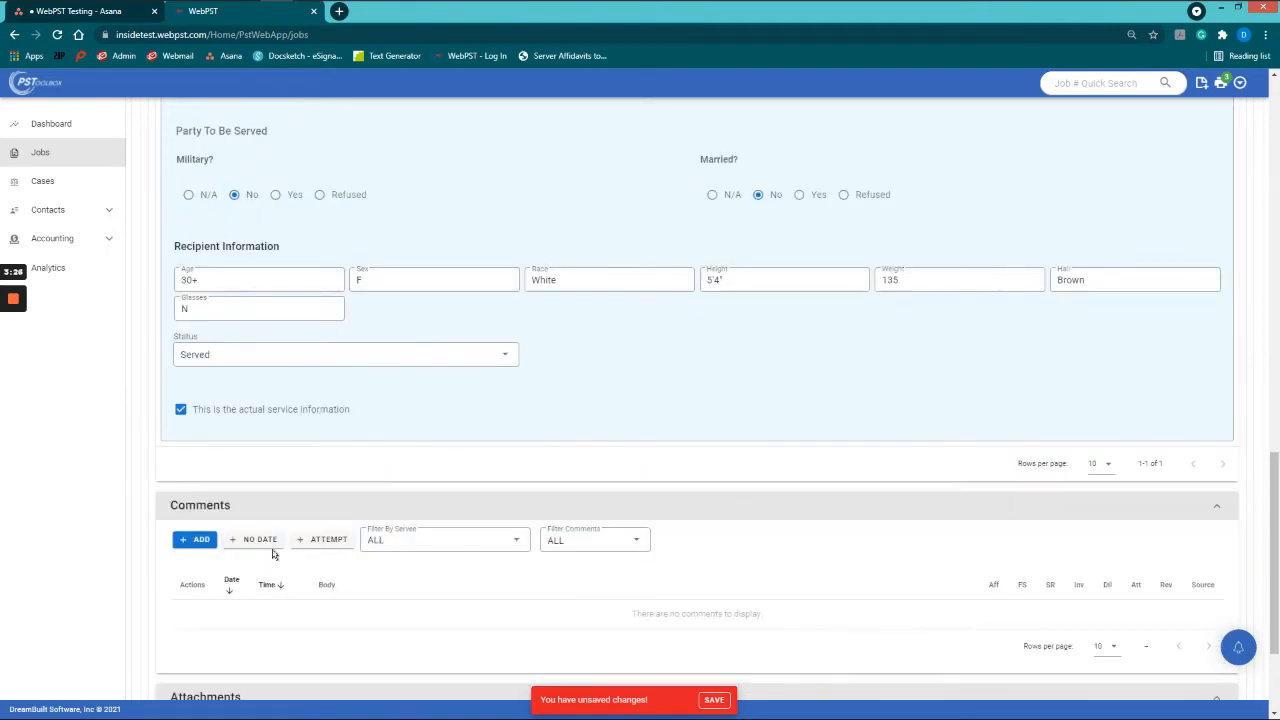
{"action": "scroll", "coordinate": [300, 530], "scroll_direction": "down", "scroll_amount": 1}
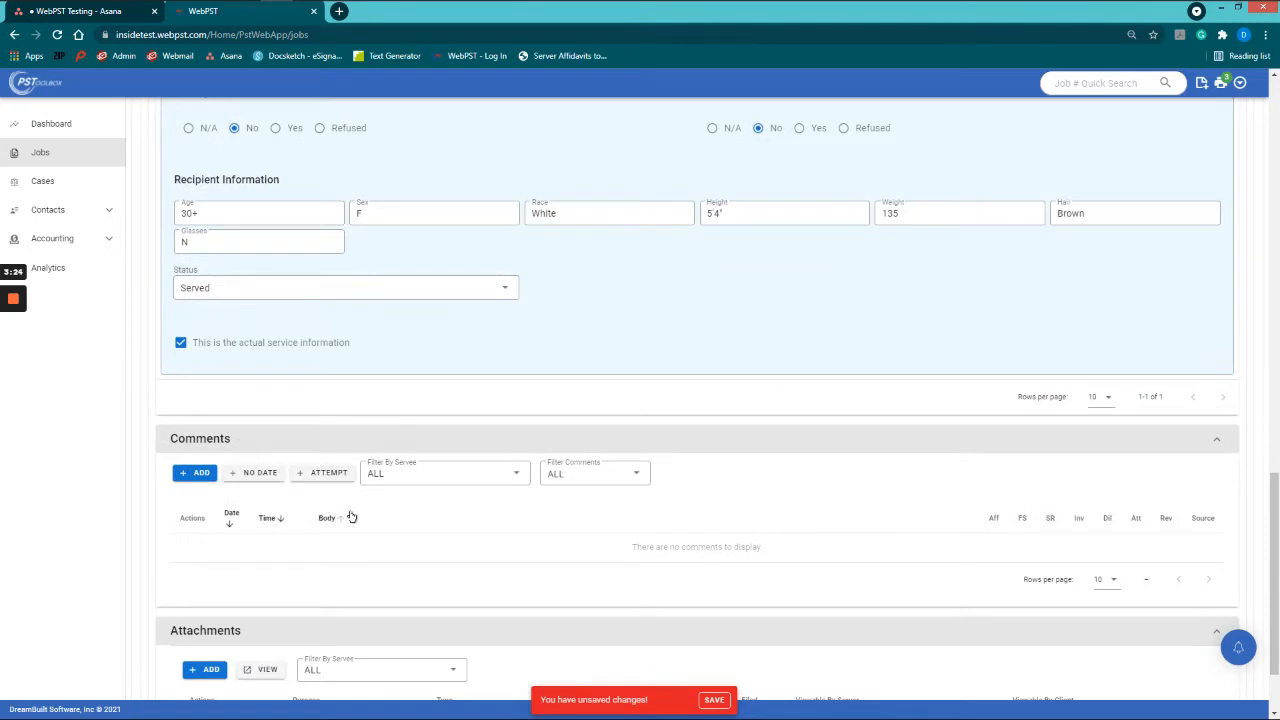
{"action": "scroll", "coordinate": [400, 517], "scroll_direction": "down", "scroll_amount": 1}
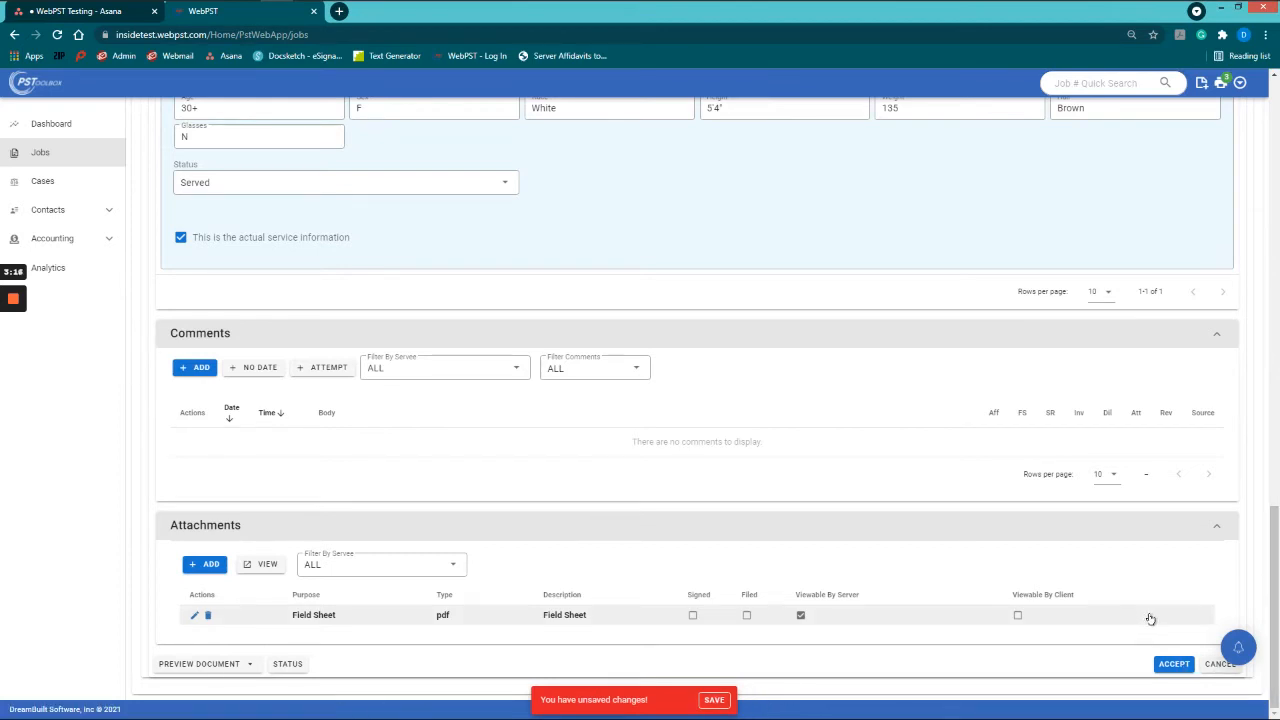
{"action": "scroll", "coordinate": [1149, 617], "scroll_direction": "up", "scroll_amount": 3}
{"action": "scroll", "coordinate": [1152, 623], "scroll_direction": "up", "scroll_amount": 9}
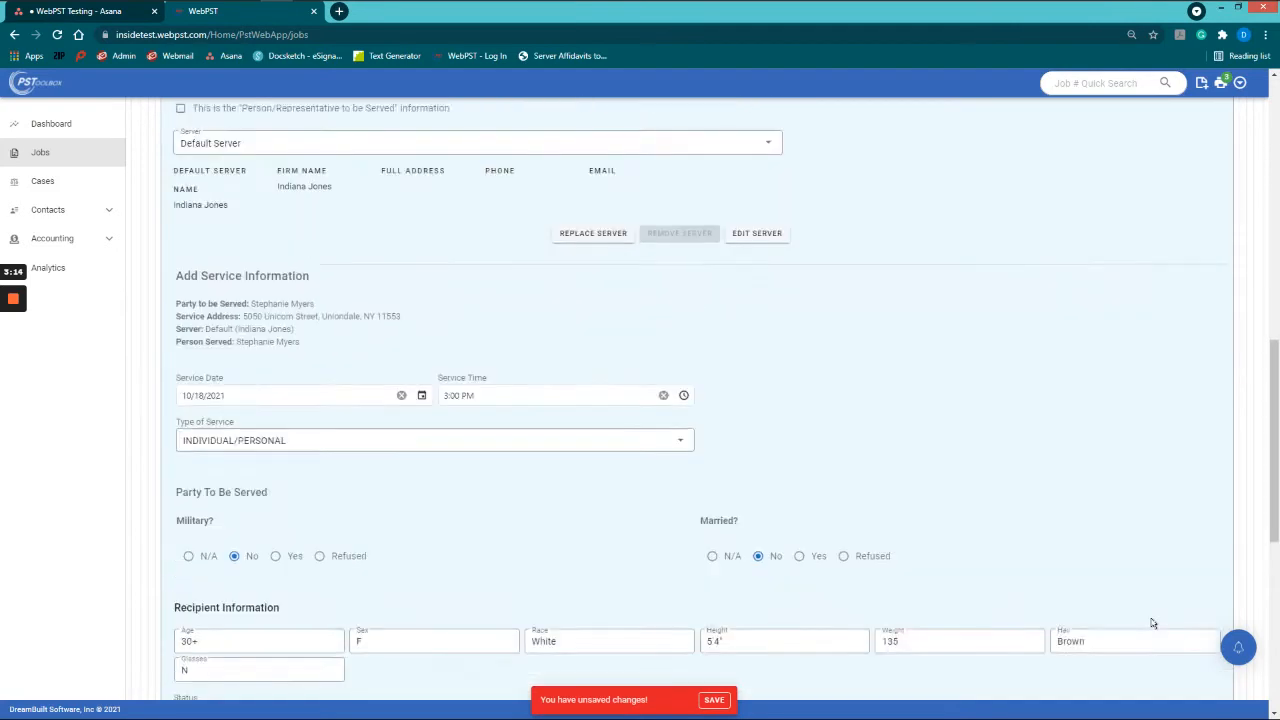
{"action": "scroll", "coordinate": [1152, 623], "scroll_direction": "up", "scroll_amount": 2}
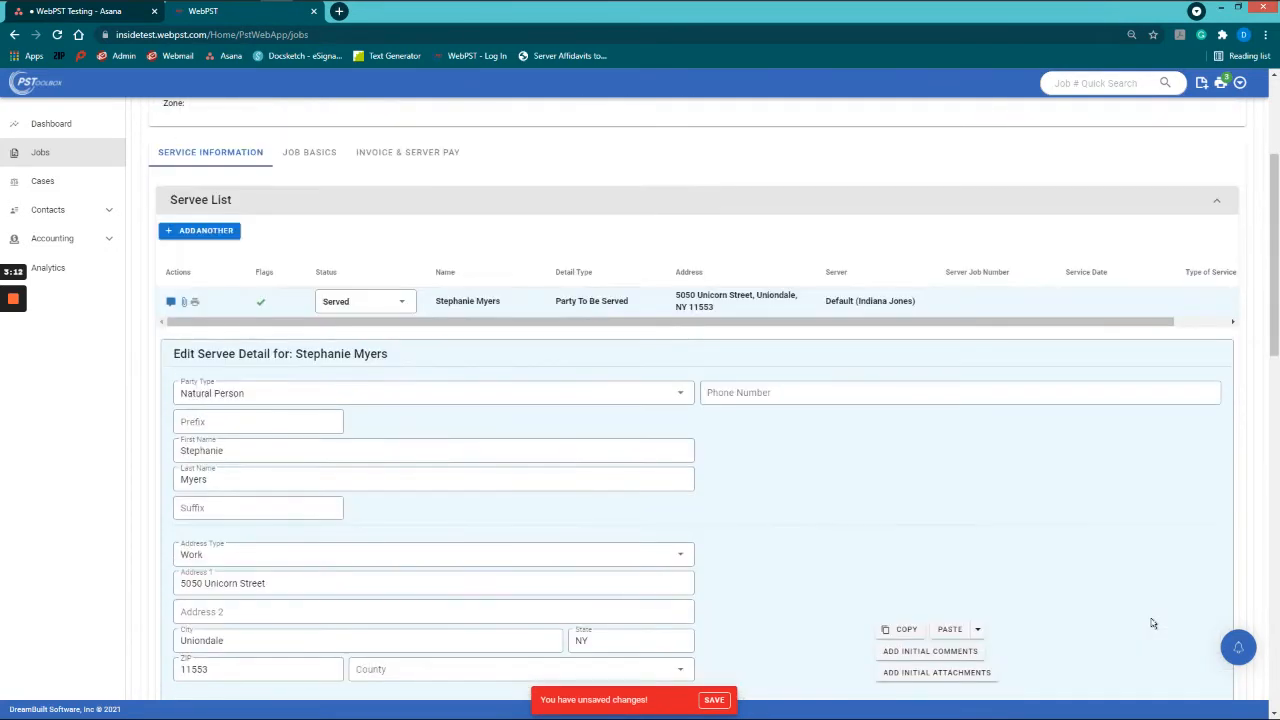
{"action": "scroll", "coordinate": [1152, 623], "scroll_direction": "down", "scroll_amount": 8}
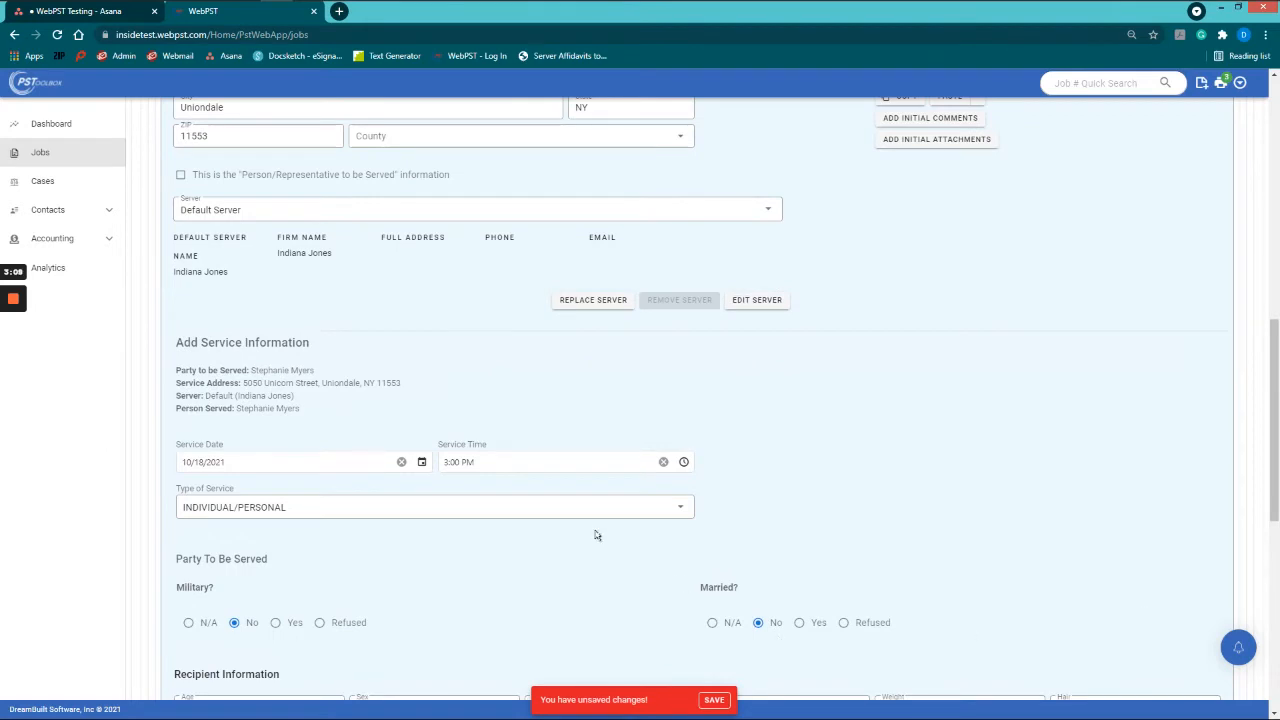
Step: Clear the service date, service time and Type of Service
{"action": "left_click", "coordinate": [402, 462]}
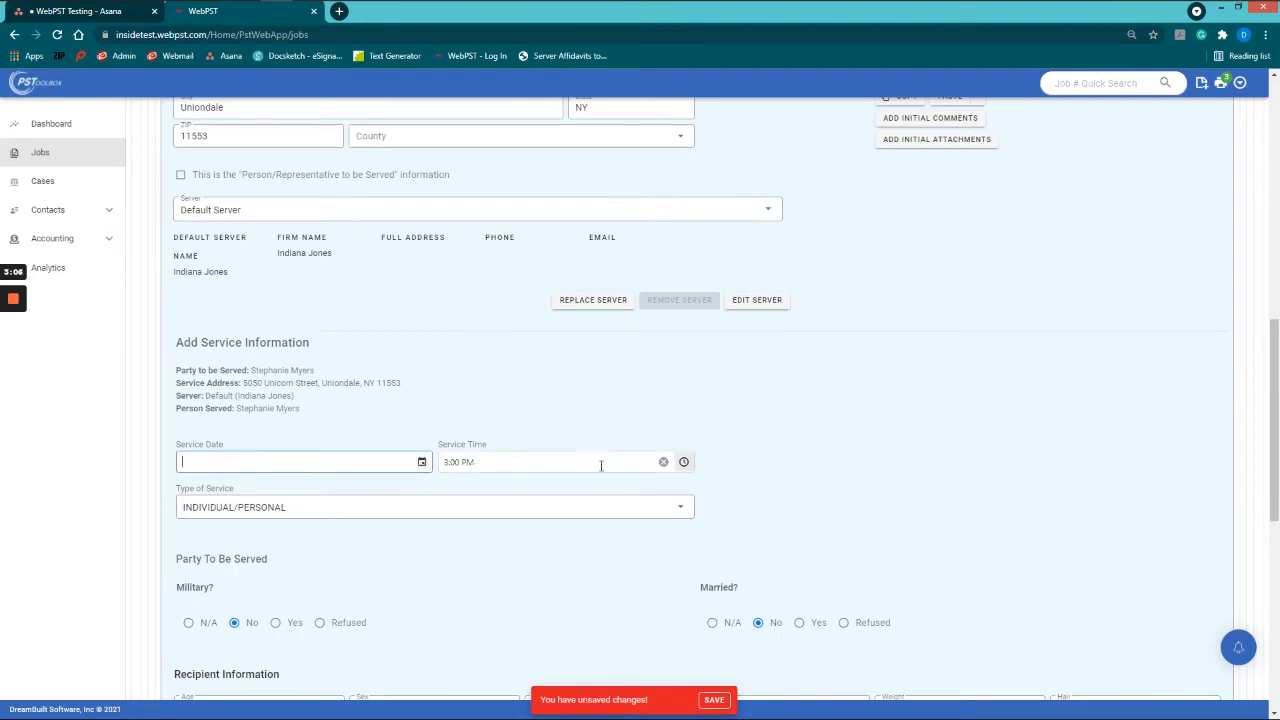
{"action": "left_click", "coordinate": [664, 463]}
{"action": "left_click", "coordinate": [366, 519]}
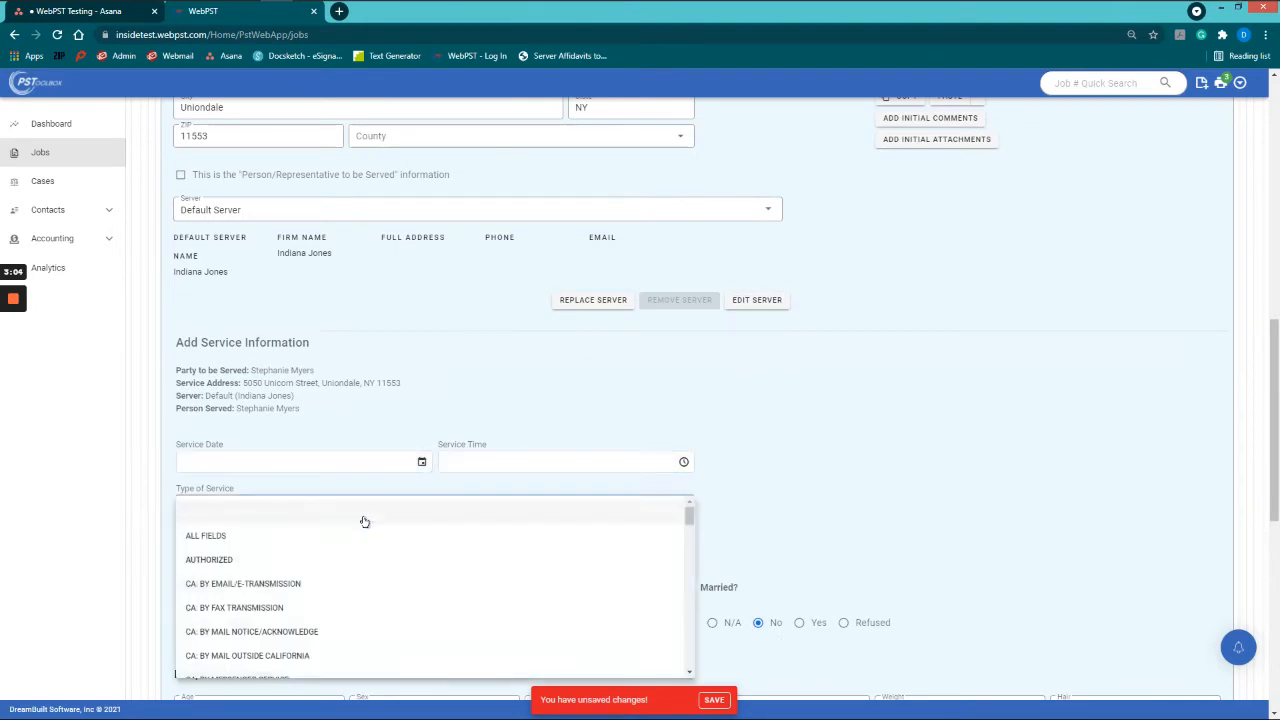
{"action": "left_click", "coordinate": [276, 515]}
Step: Erase the recipient's age, sex, race, height, weight and hair colour
{"action": "scroll", "coordinate": [254, 580], "scroll_direction": "down", "scroll_amount": 2}
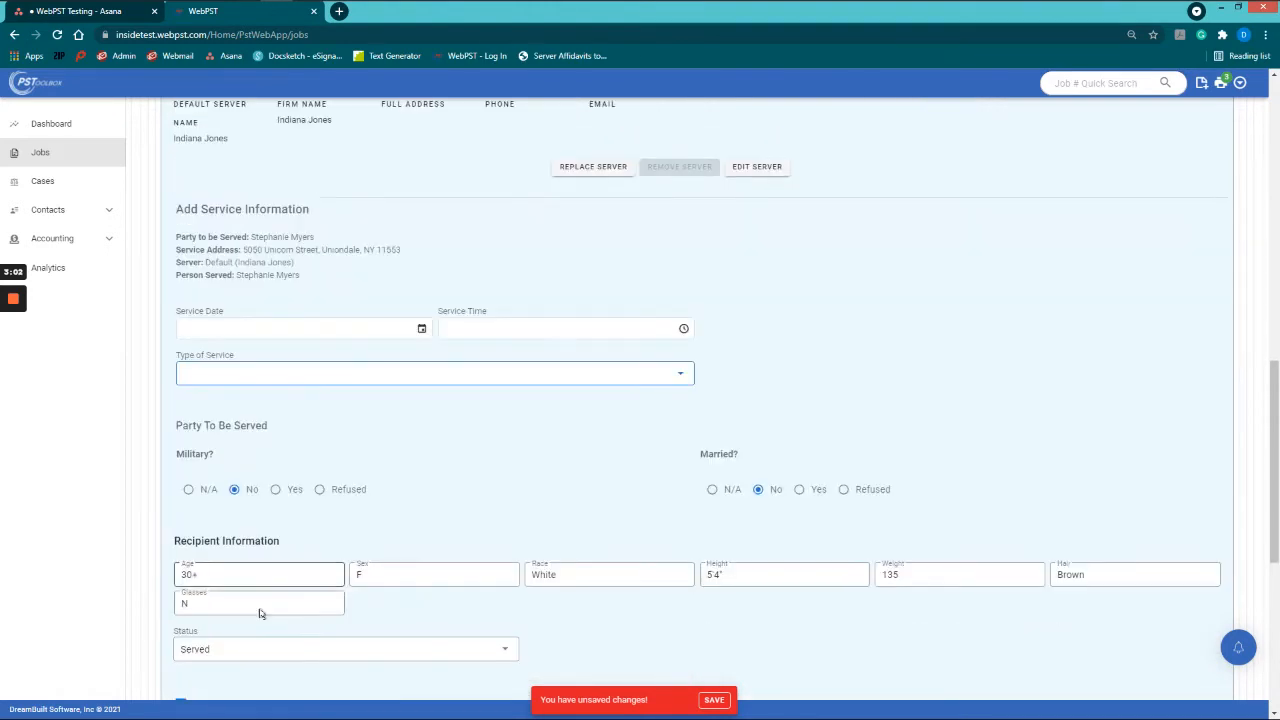
{"action": "left_click_drag", "start_coordinate": [228, 575], "coordinate": [110, 562]}
{"action": "key", "text": "BackSpace"}
{"action": "key", "text": "Tab"}
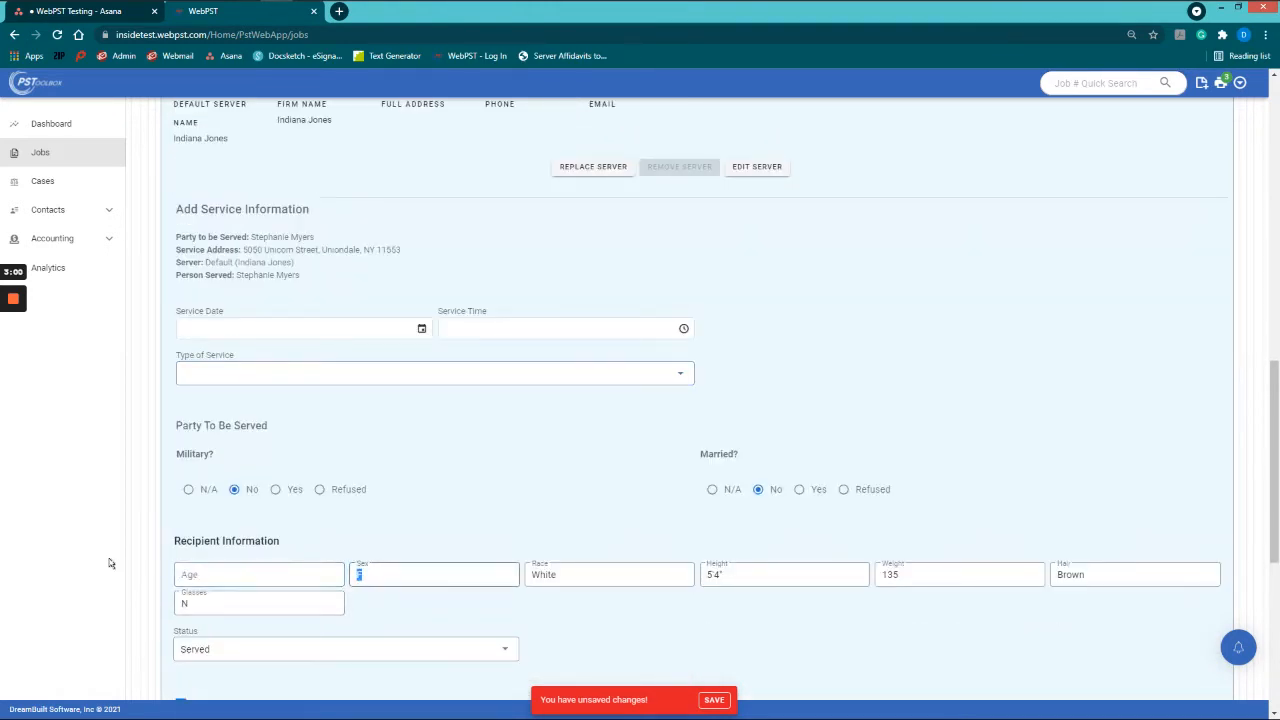
{"action": "key", "text": "BackSpace"}
{"action": "key", "text": "Tab"}
{"action": "key", "text": "BackSpace"}
{"action": "key", "text": "Tab"}
{"action": "key", "text": "BackSpace"}
{"action": "key", "text": "Tab"}
{"action": "key", "text": "BackSpace"}
{"action": "key", "text": "Tab"}
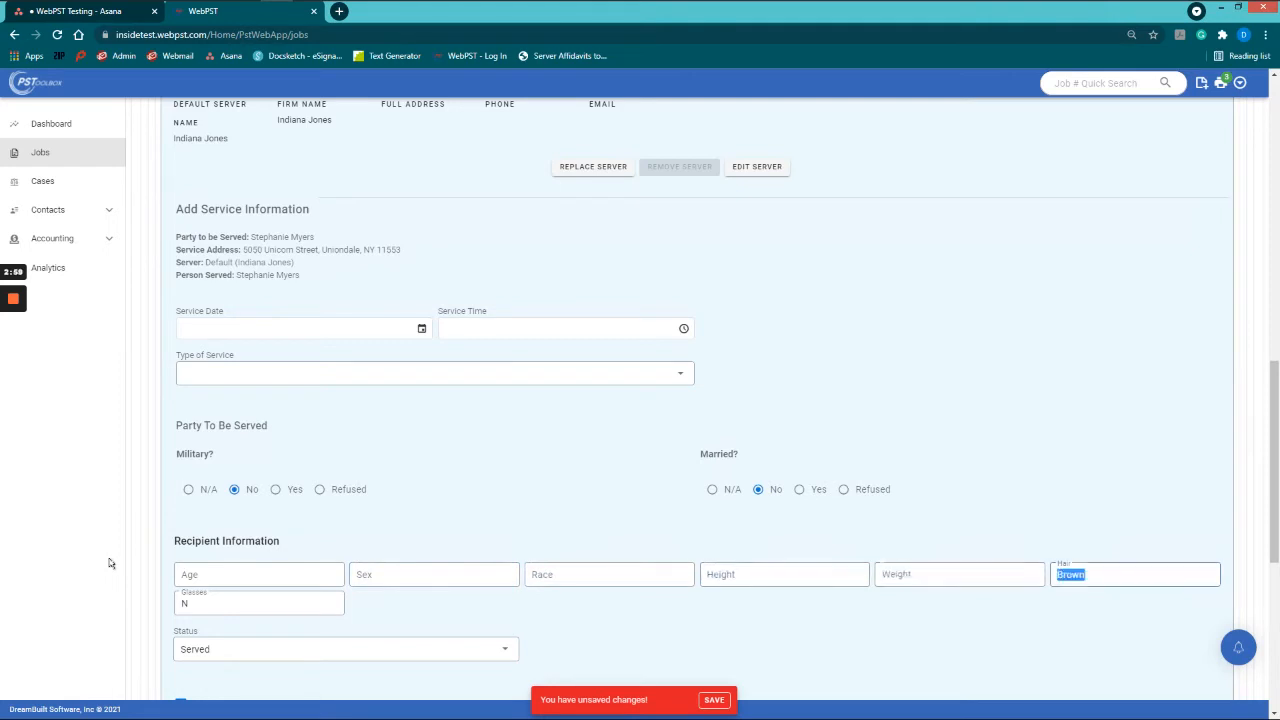
{"action": "key", "text": "BackSpace"}
{"action": "key", "text": "Tab"}
Step: Uncheck 'This is the actual service information' and review the cleared form
{"action": "scroll", "coordinate": [351, 569], "scroll_direction": "down", "scroll_amount": 2}
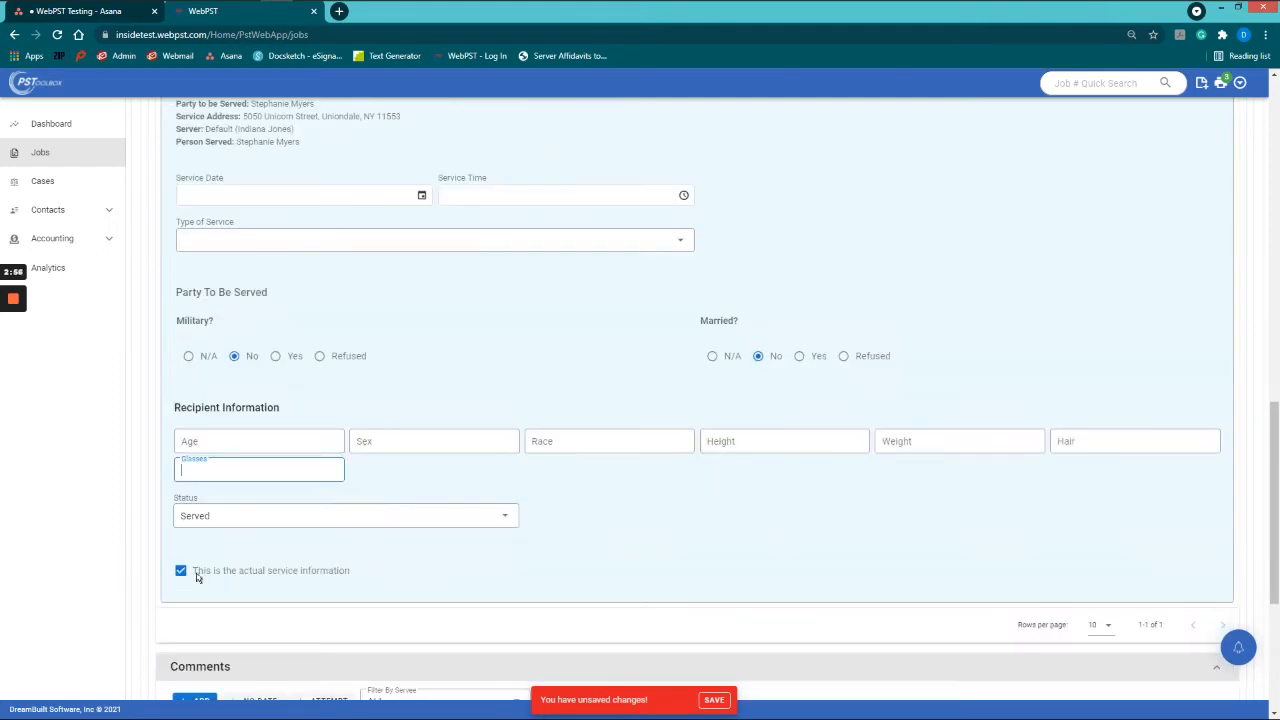
{"action": "left_click", "coordinate": [181, 571]}
{"action": "scroll", "coordinate": [481, 537], "scroll_direction": "down", "scroll_amount": 5}
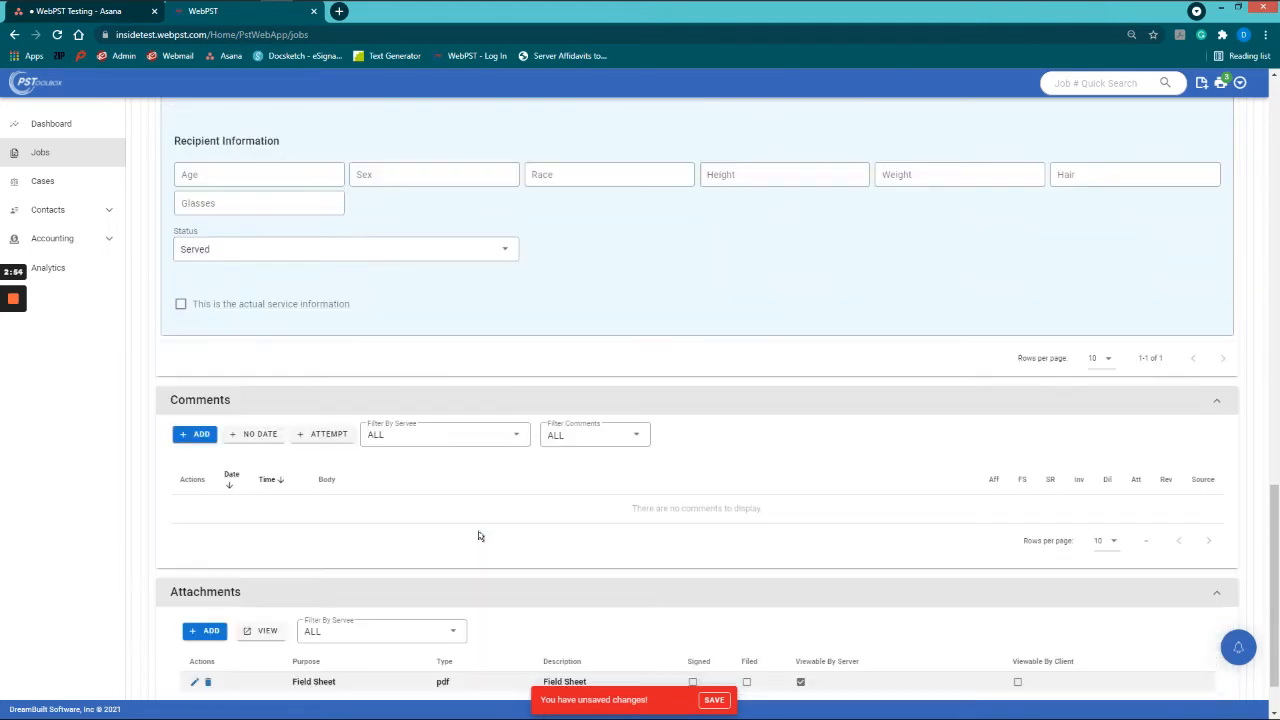
{"action": "scroll", "coordinate": [500, 532], "scroll_direction": "up", "scroll_amount": 2}
{"action": "scroll", "coordinate": [508, 532], "scroll_direction": "up", "scroll_amount": 10}
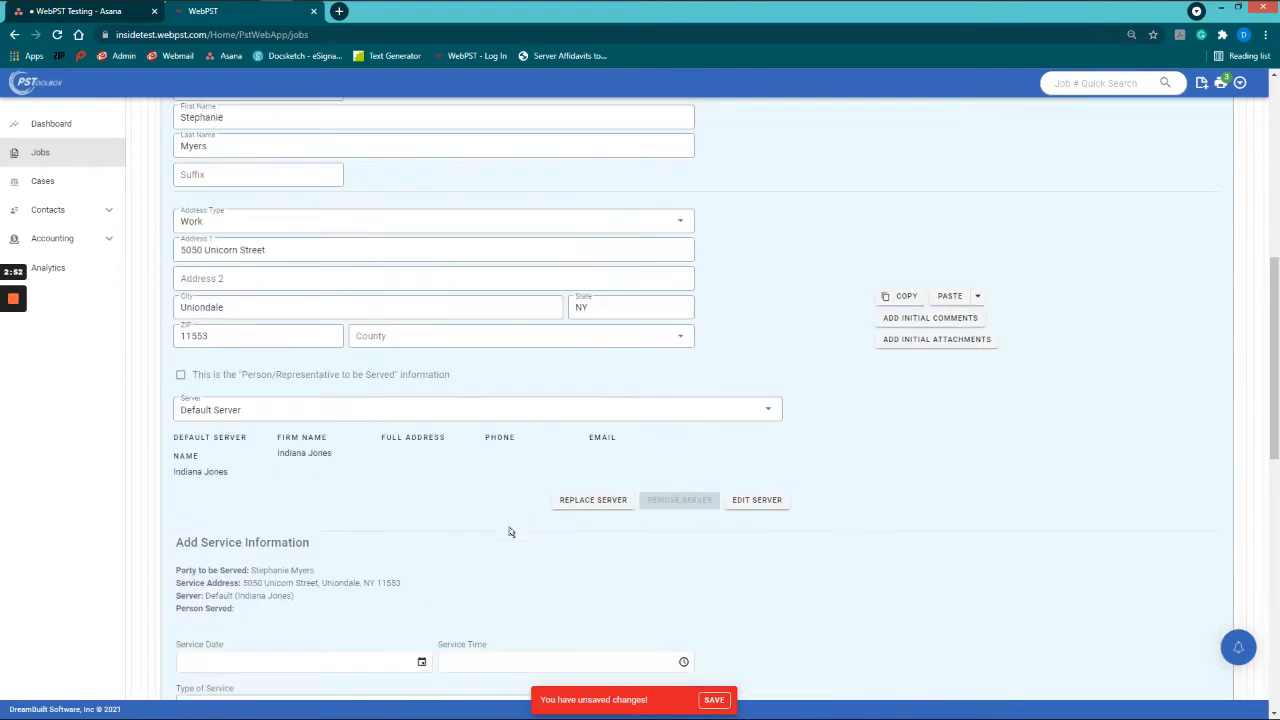
{"action": "scroll", "coordinate": [513, 532], "scroll_direction": "down", "scroll_amount": 4}
{"action": "scroll", "coordinate": [400, 565], "scroll_direction": "down", "scroll_amount": 2}
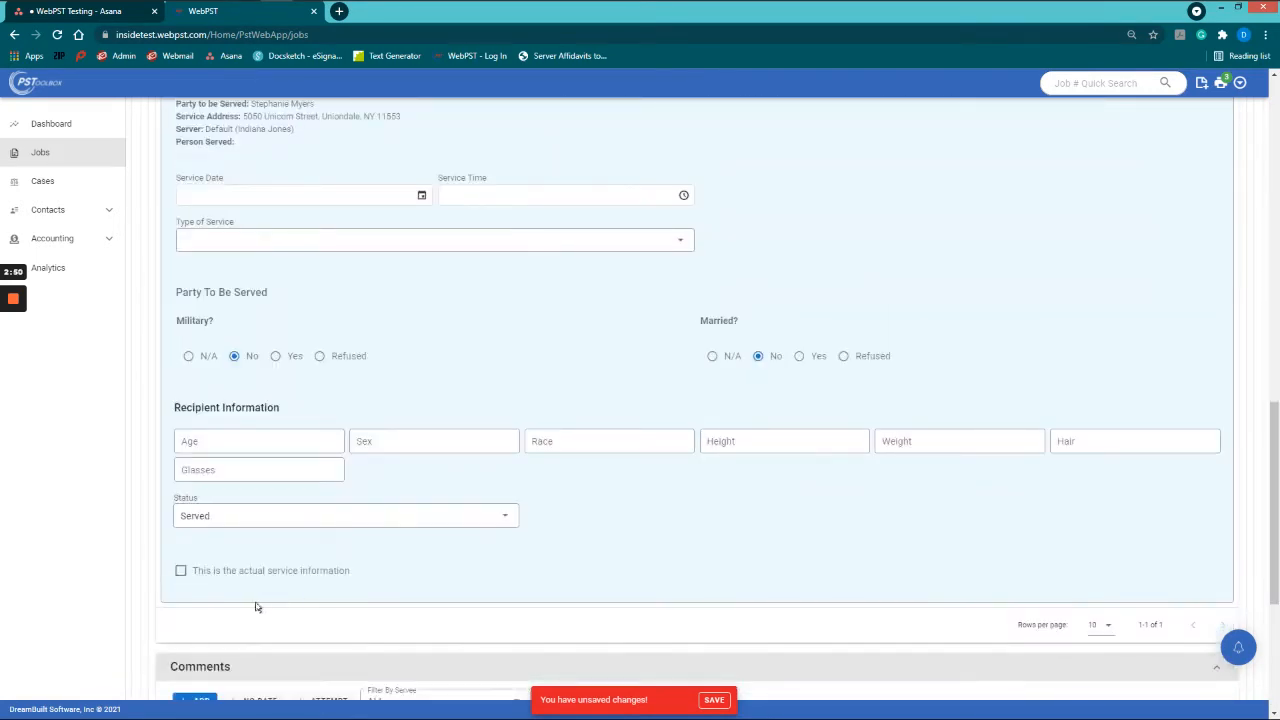
{"action": "scroll", "coordinate": [274, 598], "scroll_direction": "up", "scroll_amount": 1}
{"action": "scroll", "coordinate": [329, 582], "scroll_direction": "up", "scroll_amount": 7}
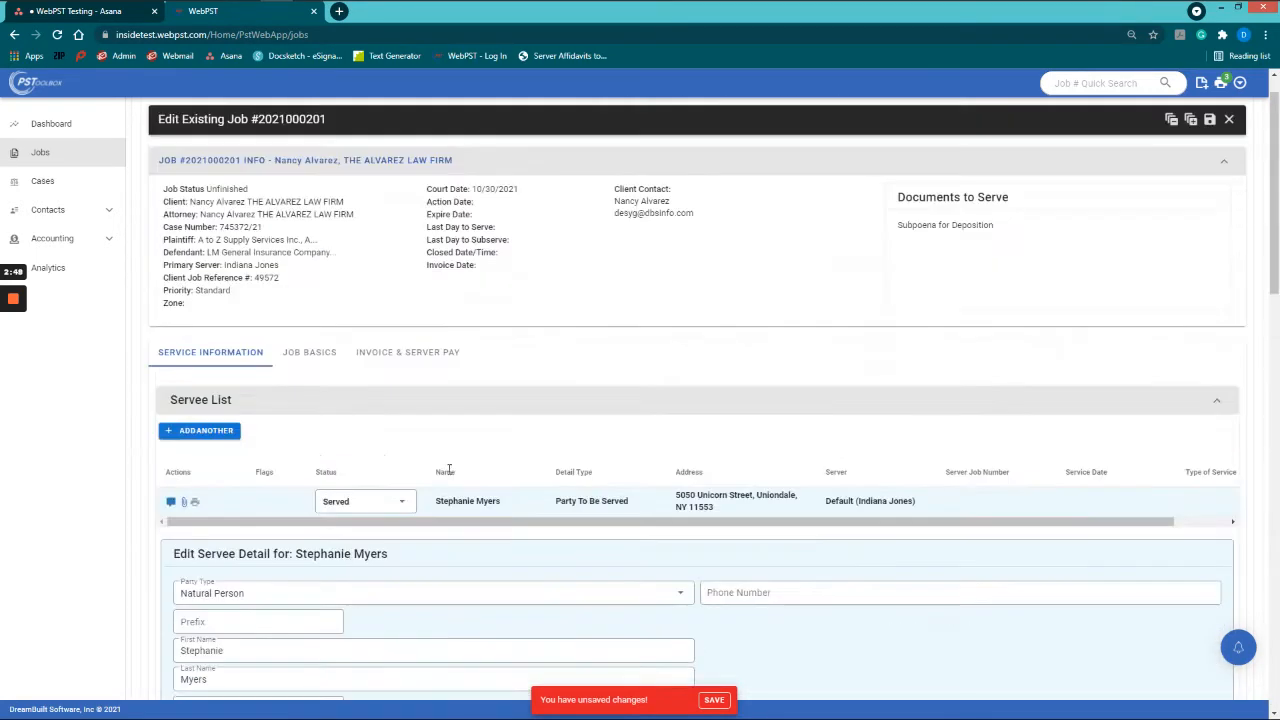
{"action": "left_click", "coordinate": [535, 508]}
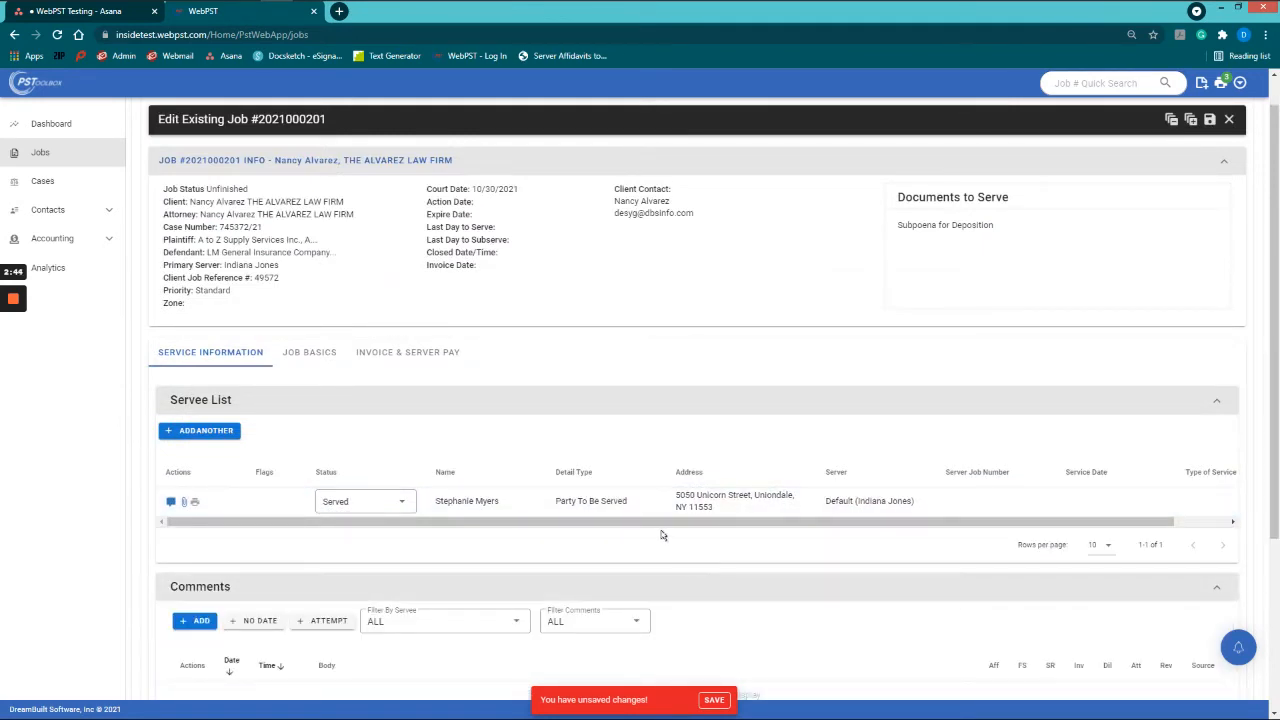
{"action": "left_click", "coordinate": [519, 510]}
{"action": "scroll", "coordinate": [600, 514], "scroll_direction": "down", "scroll_amount": 2}
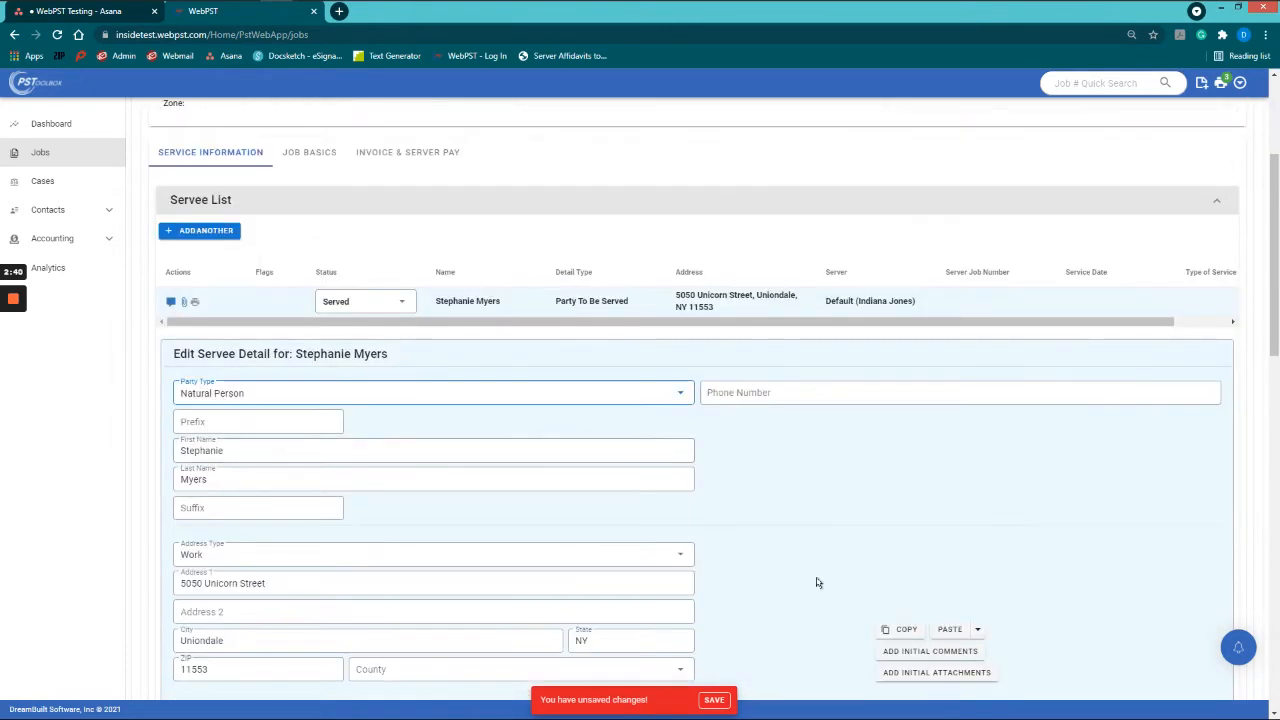
{"action": "left_click", "coordinate": [899, 631]}
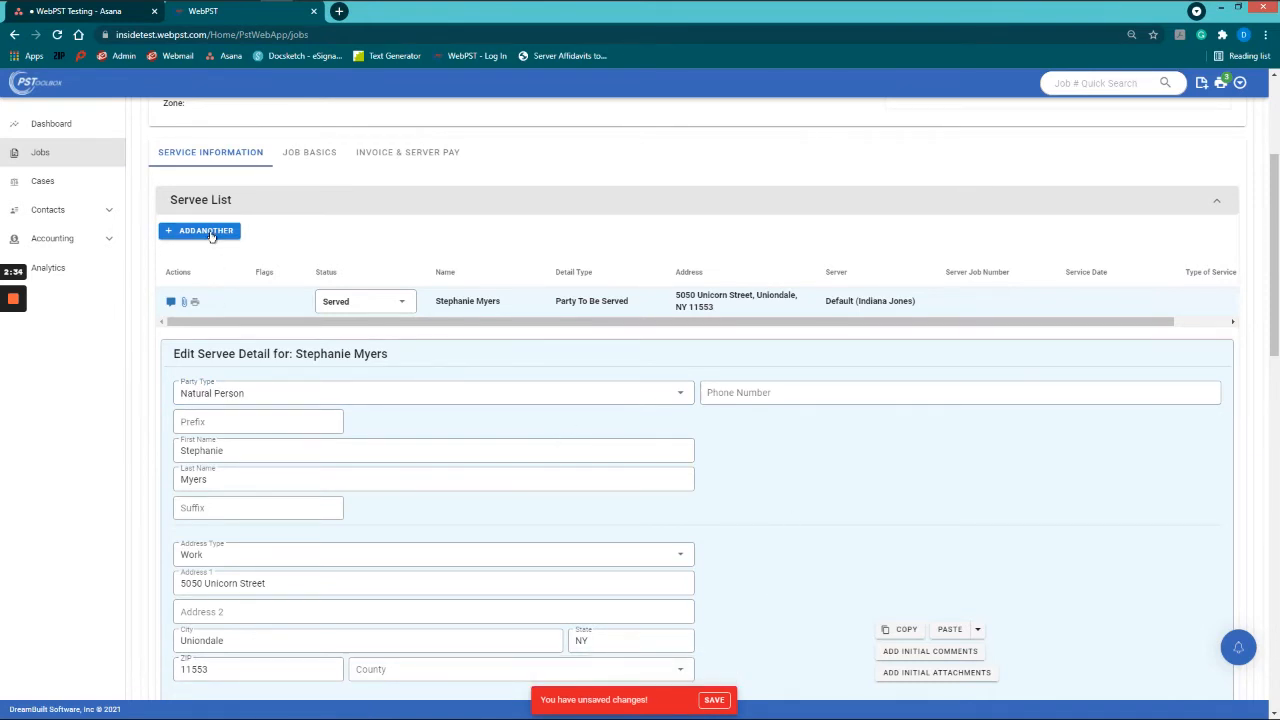
Step: Add an alternate servee pasted from Stephanie's record, changing the first name to Robert
{"action": "left_click", "coordinate": [206, 231]}
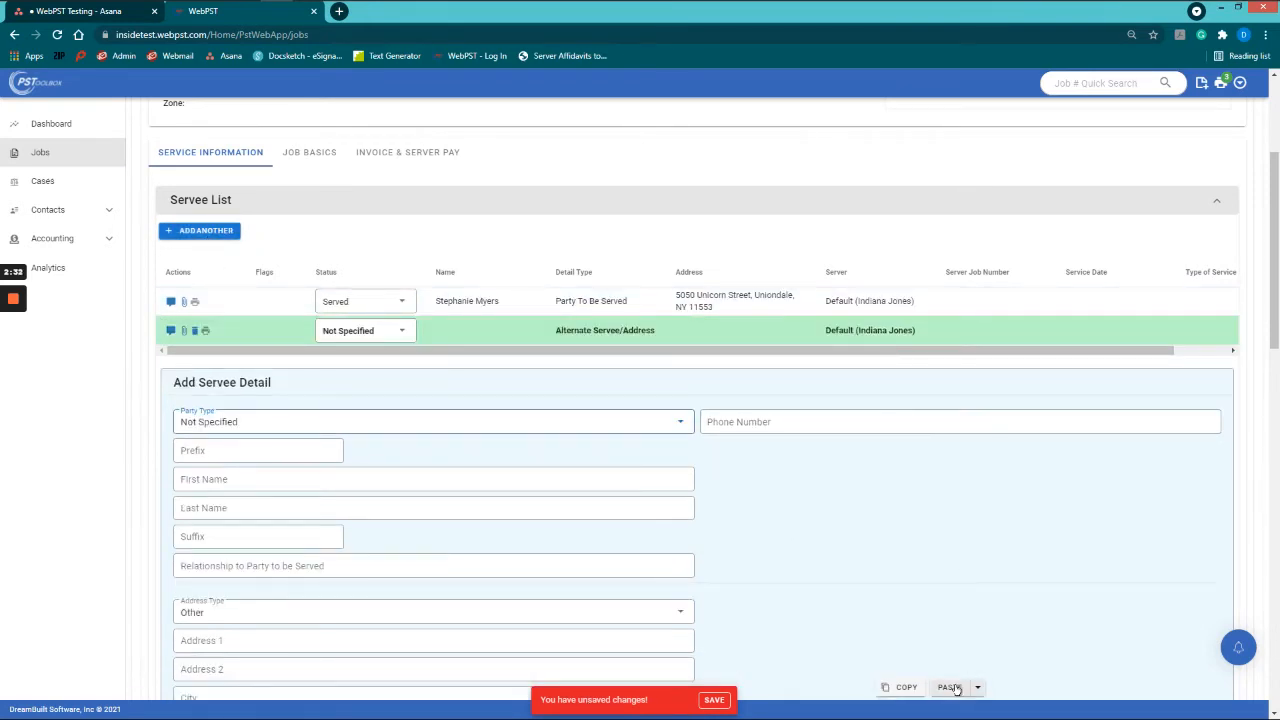
{"action": "left_click", "coordinate": [955, 688]}
{"action": "scroll", "coordinate": [477, 483], "scroll_direction": "down", "scroll_amount": 2}
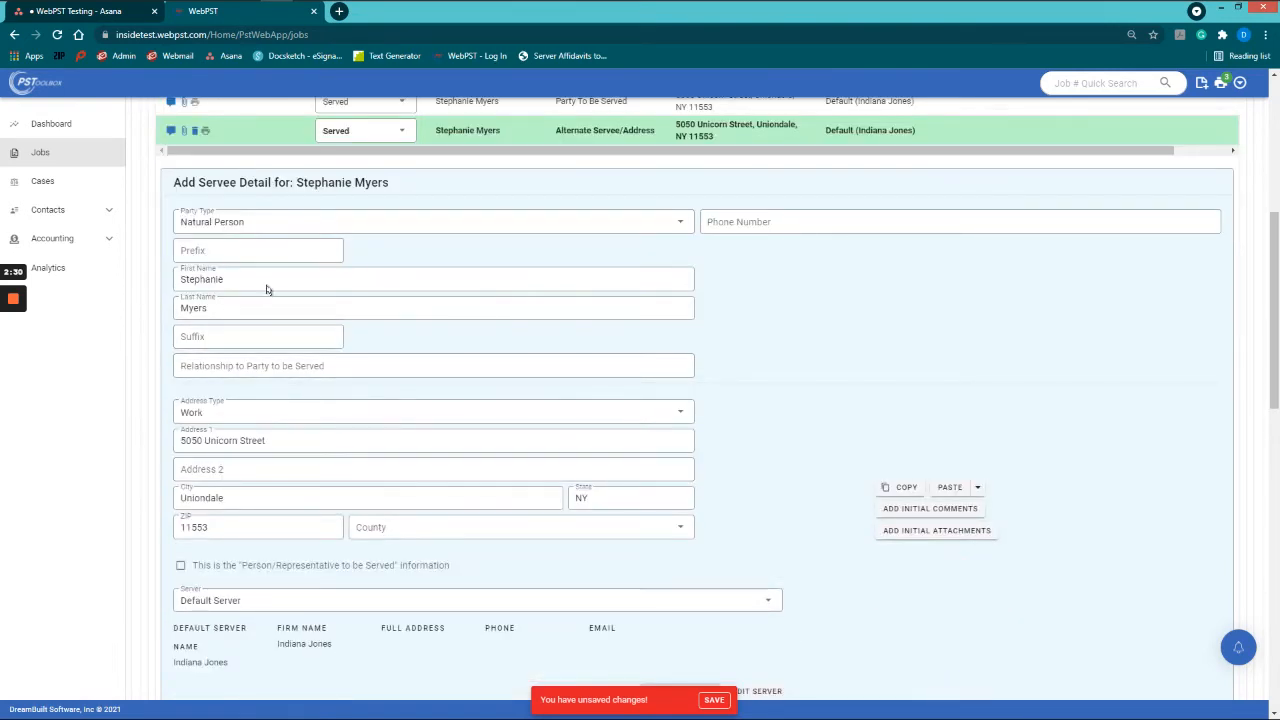
{"action": "left_click_drag", "start_coordinate": [266, 289], "coordinate": [157, 288]}
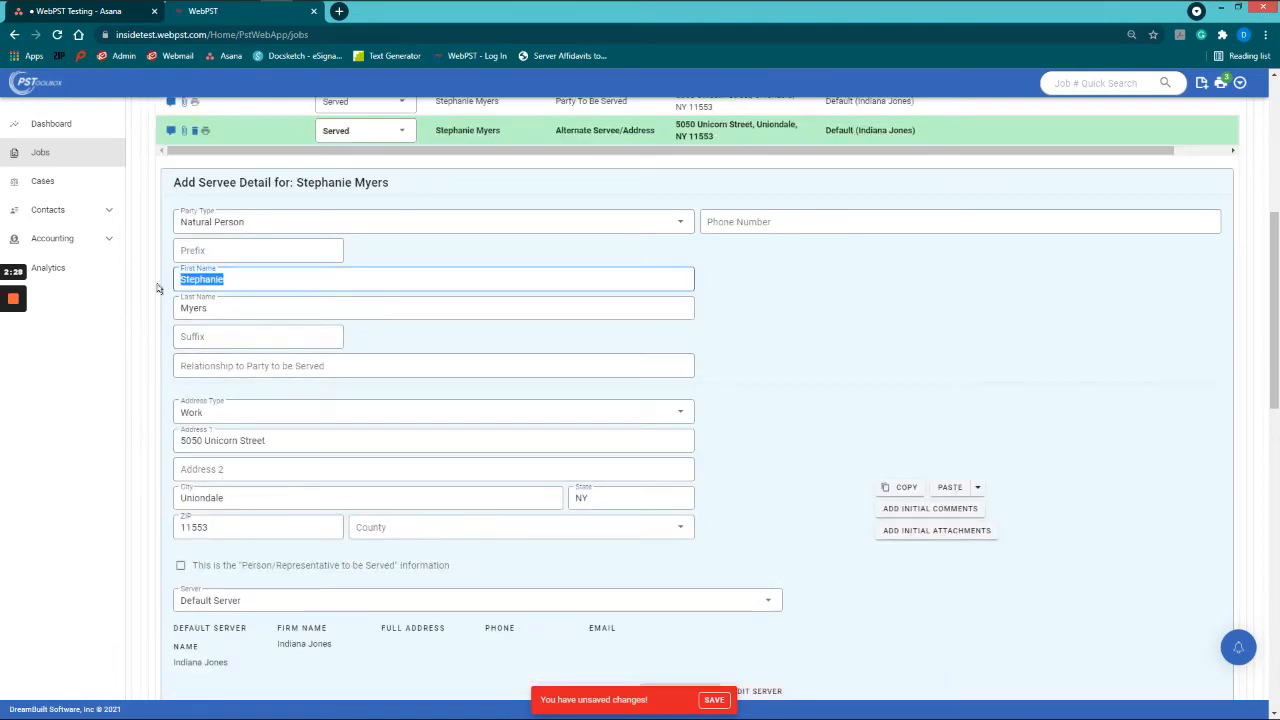
{"action": "type", "text": "Robert"}
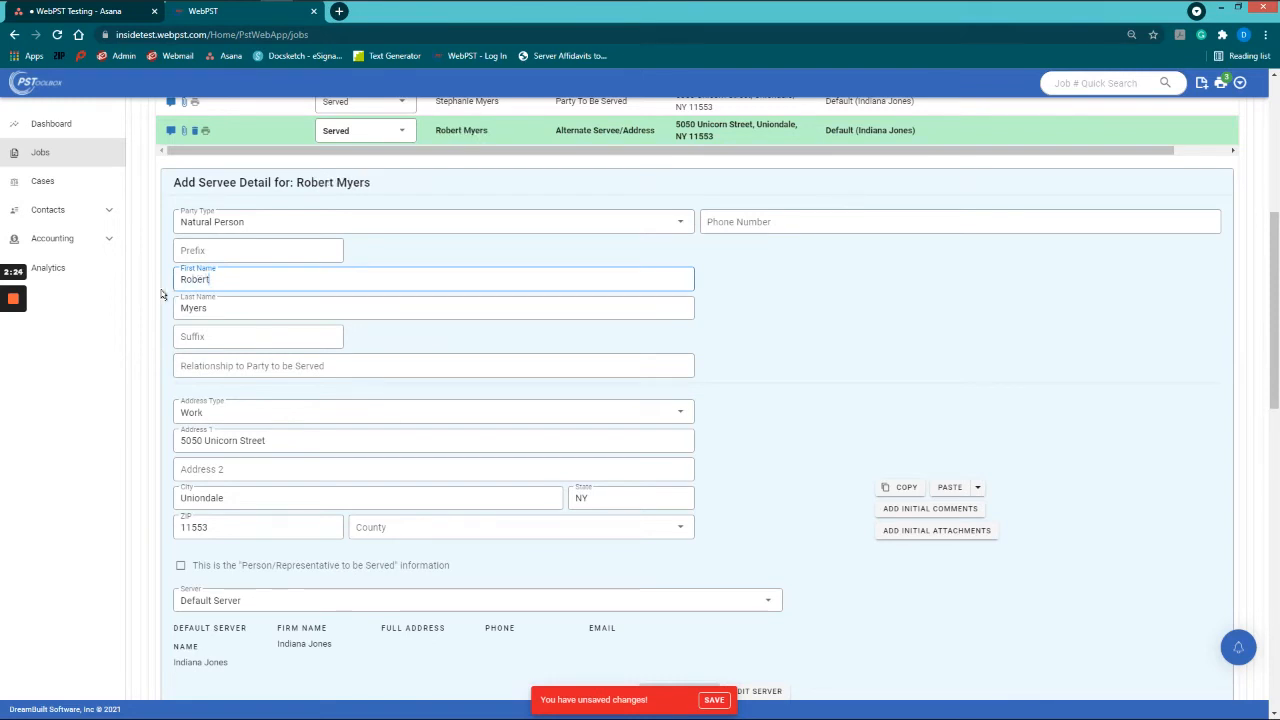
{"action": "key", "text": "Tab"}
{"action": "key", "text": "Tab"}
{"action": "key", "text": "Tab"}
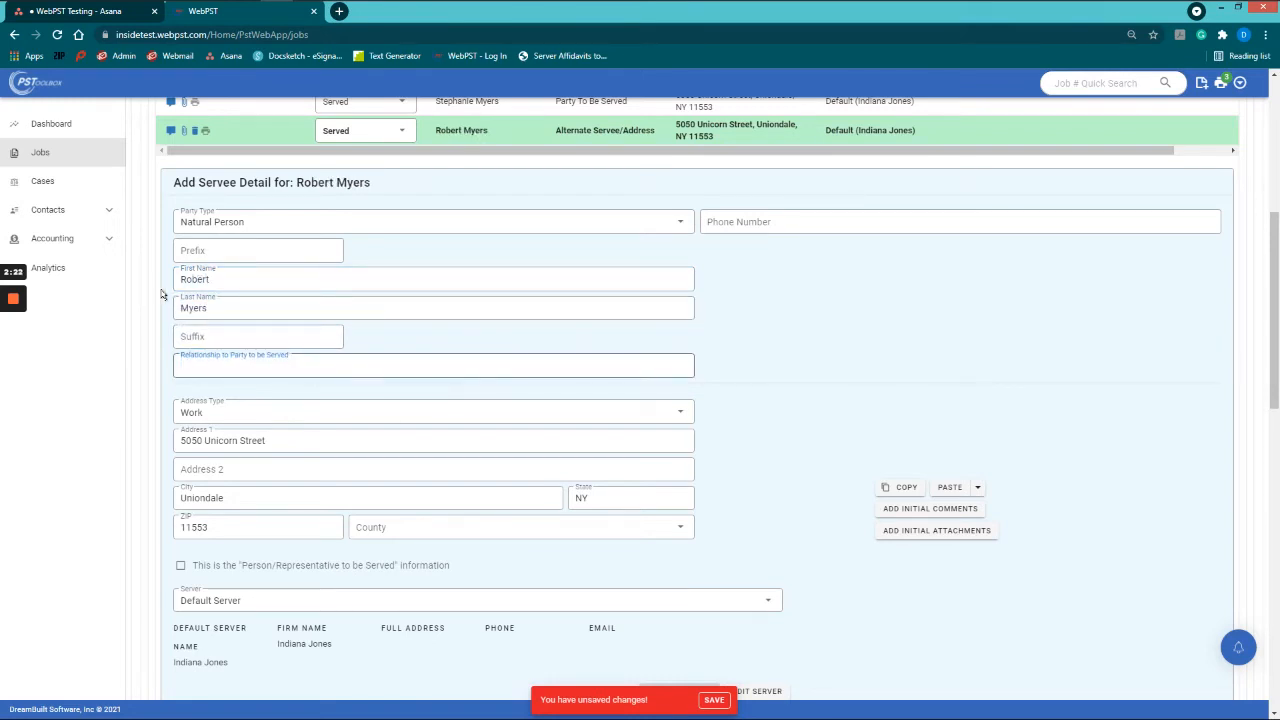
Step: Set relationship Husband, service date 10/18/2021 and service time 4:00 PM
{"action": "type", "text": "Husband"}
{"action": "scroll", "coordinate": [792, 518], "scroll_direction": "down", "scroll_amount": 4}
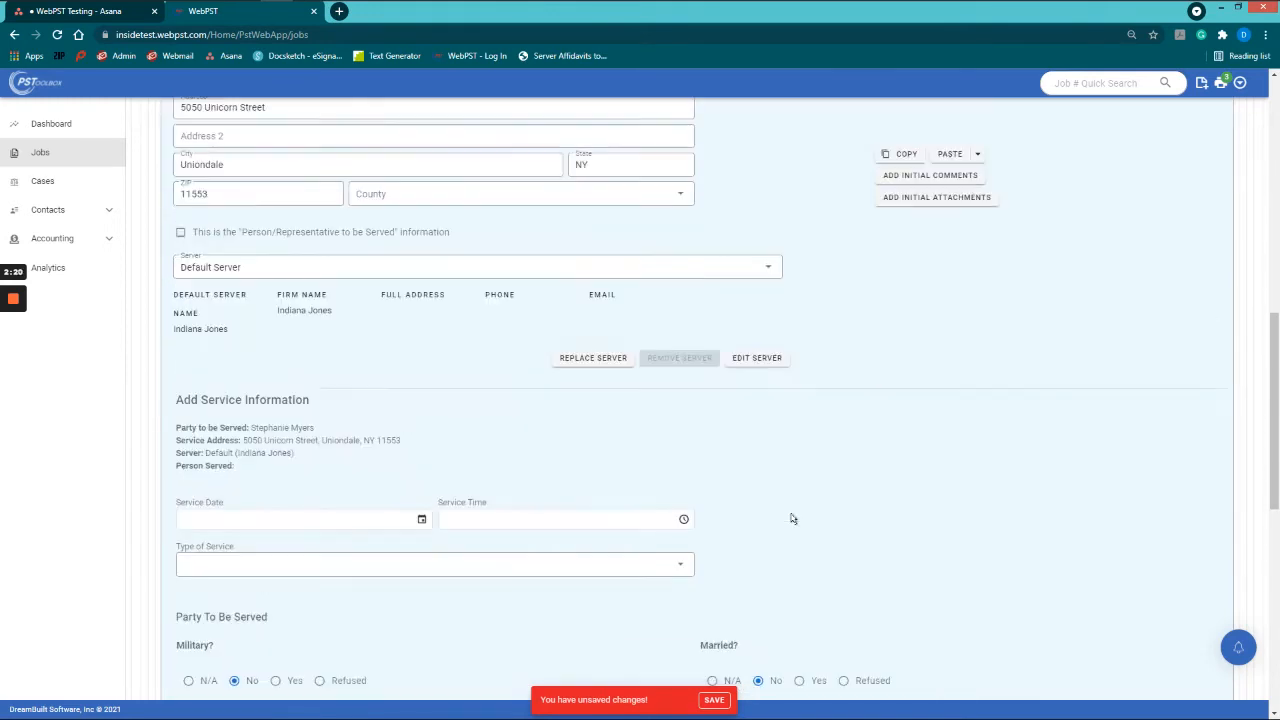
{"action": "left_click", "coordinate": [390, 450]}
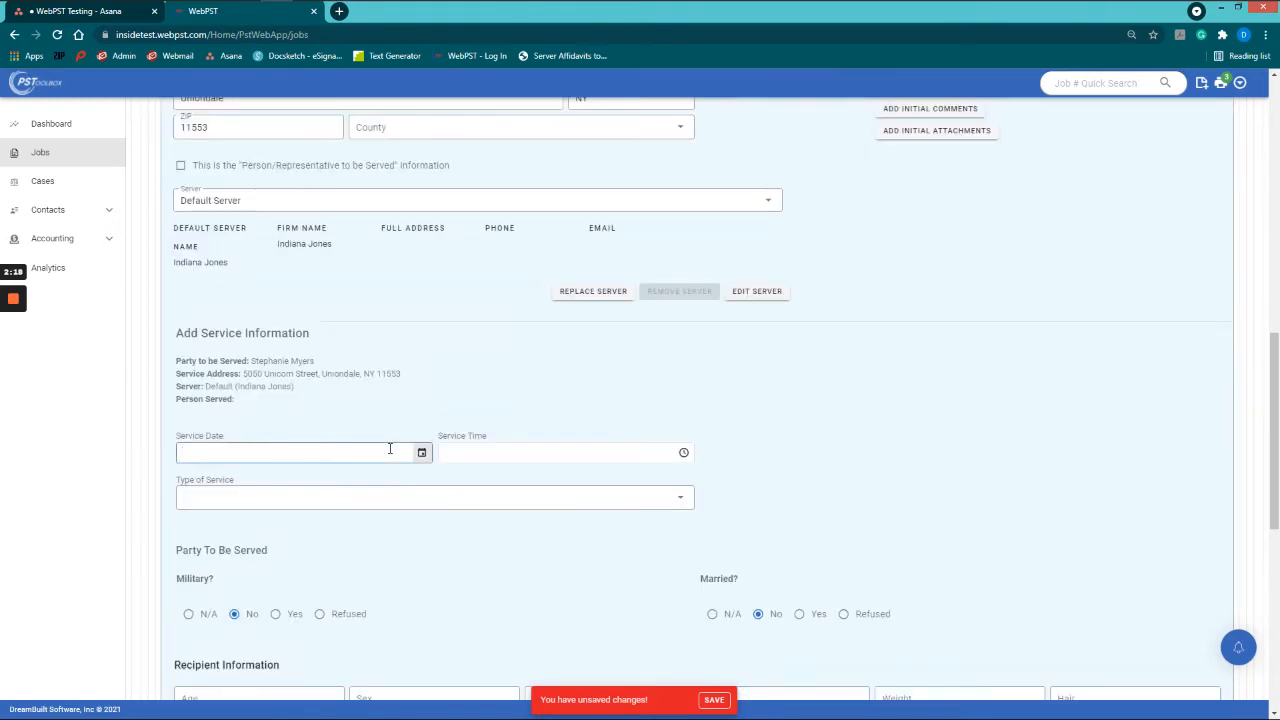
{"action": "type", "text": "10/14/2021"}
{"action": "key", "text": "ctrl+a"}
{"action": "key", "text": "BackSpace"}
{"action": "type", "text": "10/18/202"}
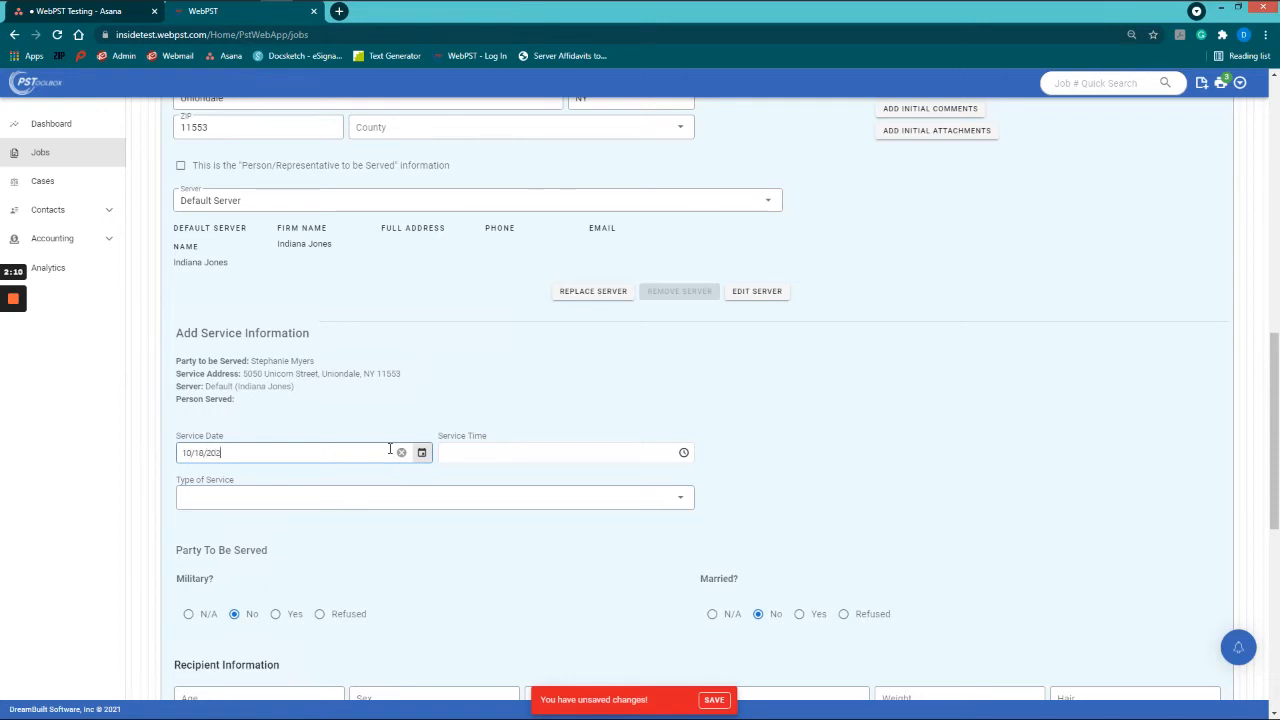
{"action": "key", "text": "Tab"}
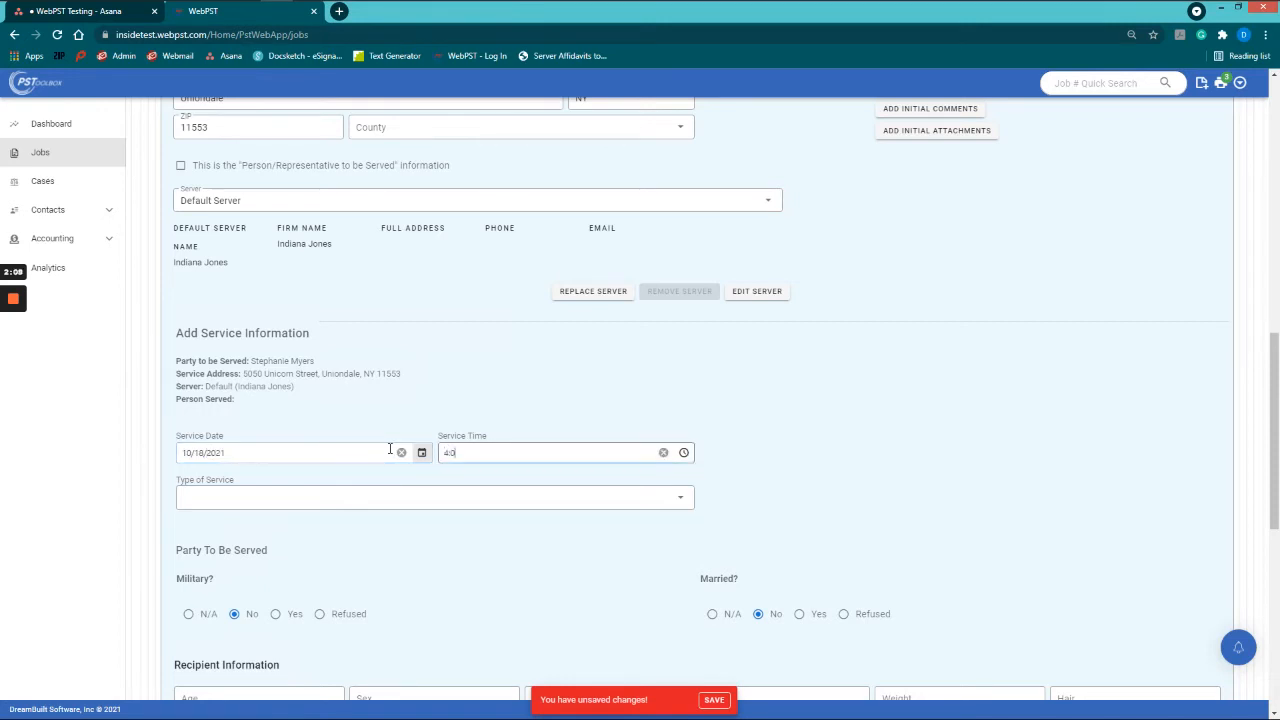
{"action": "type", "text": "4:00 pm"}
{"action": "key", "text": "Tab"}
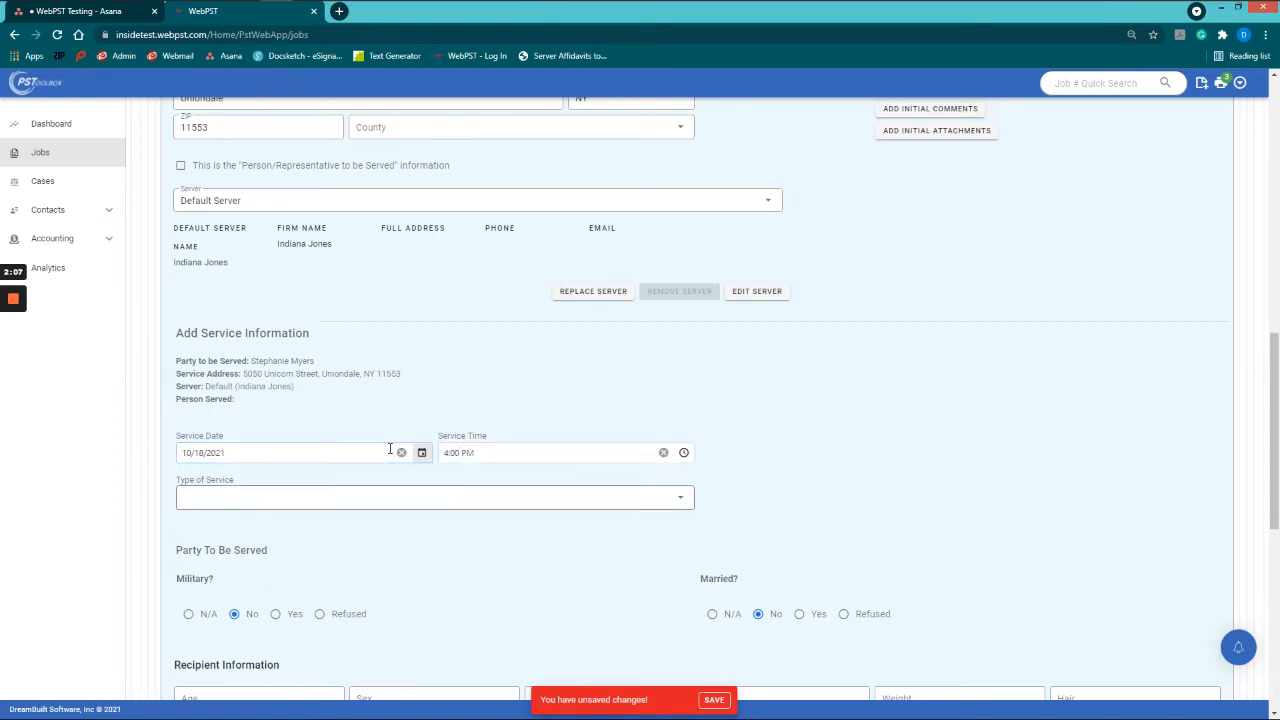
{"action": "left_click", "coordinate": [508, 500]}
{"action": "scroll", "coordinate": [457, 543], "scroll_direction": "down", "scroll_amount": 10}
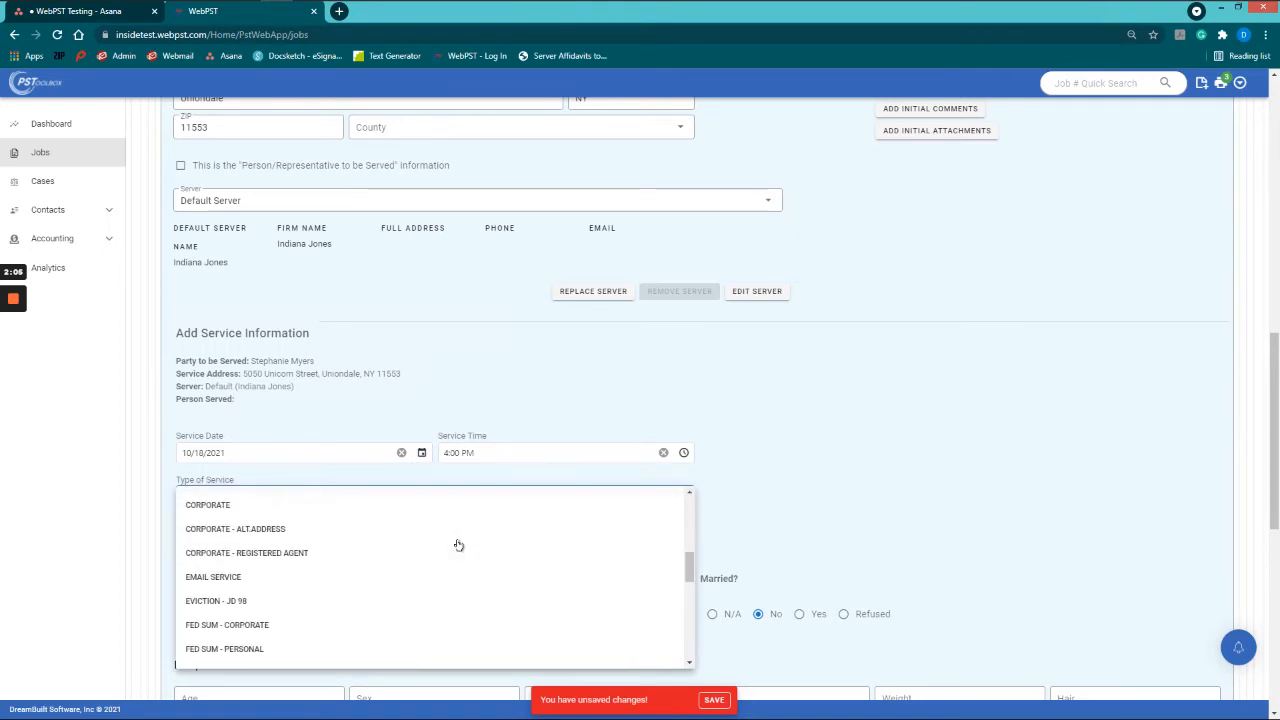
{"action": "scroll", "coordinate": [457, 545], "scroll_direction": "down", "scroll_amount": 3}
{"action": "scroll", "coordinate": [457, 545], "scroll_direction": "down", "scroll_amount": 5}
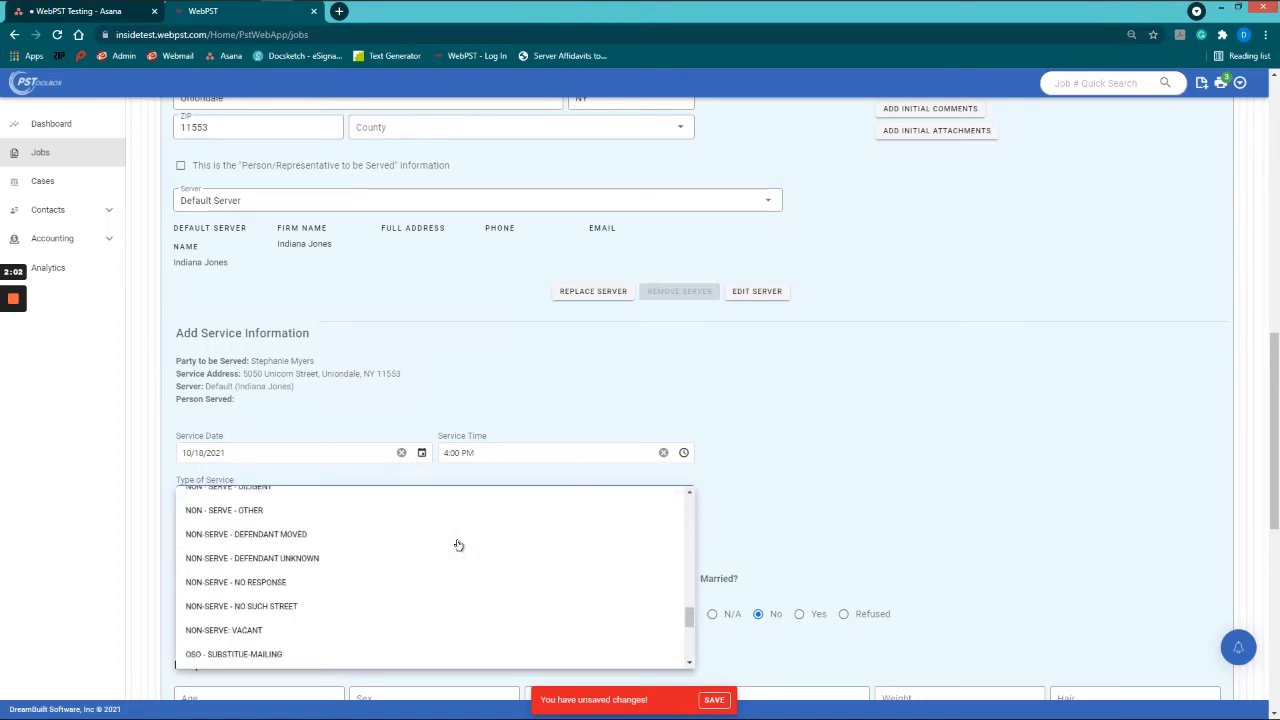
{"action": "scroll", "coordinate": [410, 560], "scroll_direction": "down", "scroll_amount": 2}
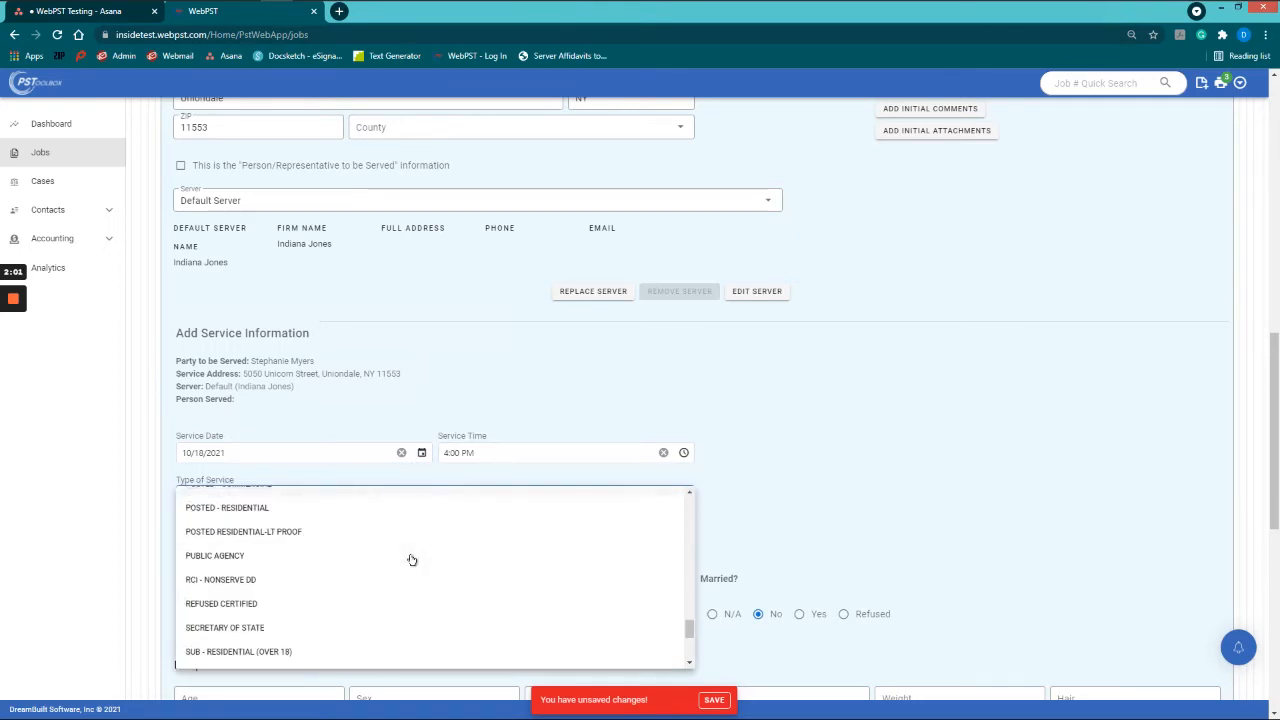
{"action": "scroll", "coordinate": [346, 597], "scroll_direction": "down", "scroll_amount": 2}
{"action": "scroll", "coordinate": [320, 610], "scroll_direction": "down", "scroll_amount": 1}
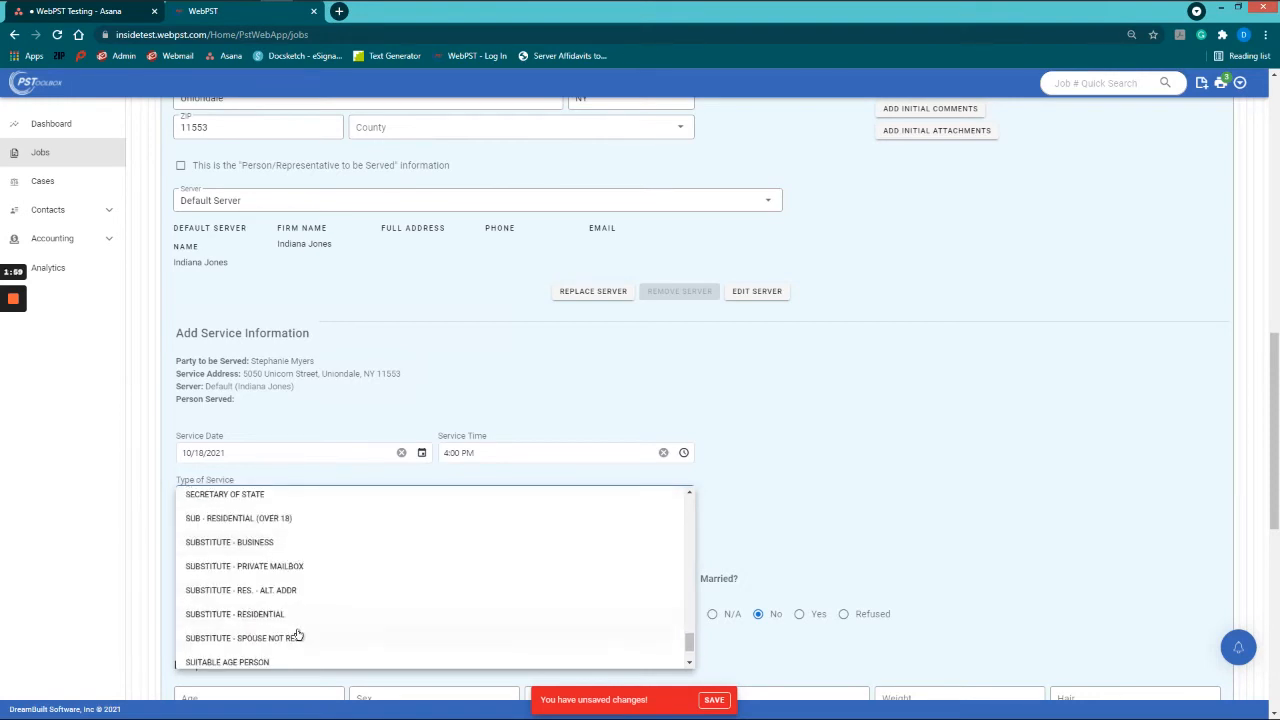
{"action": "left_click", "coordinate": [286, 618]}
{"action": "scroll", "coordinate": [271, 601], "scroll_direction": "down", "scroll_amount": 1}
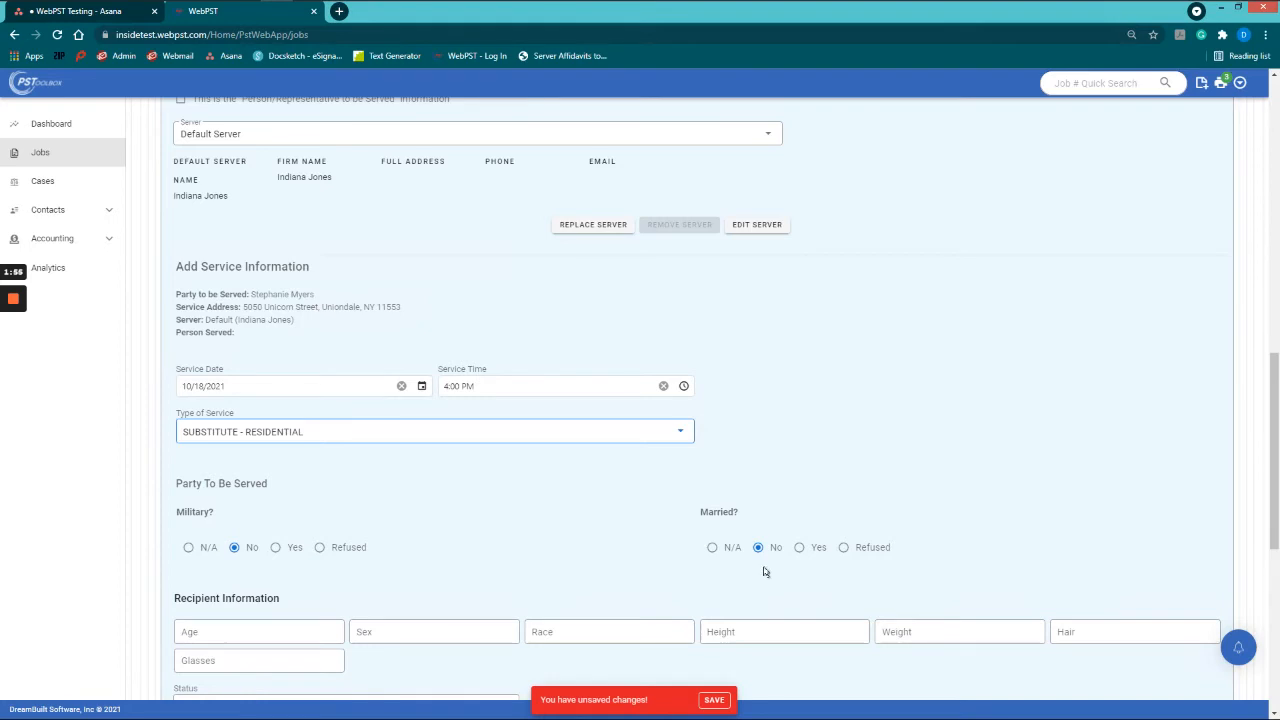
{"action": "scroll", "coordinate": [764, 571], "scroll_direction": "down", "scroll_amount": 2}
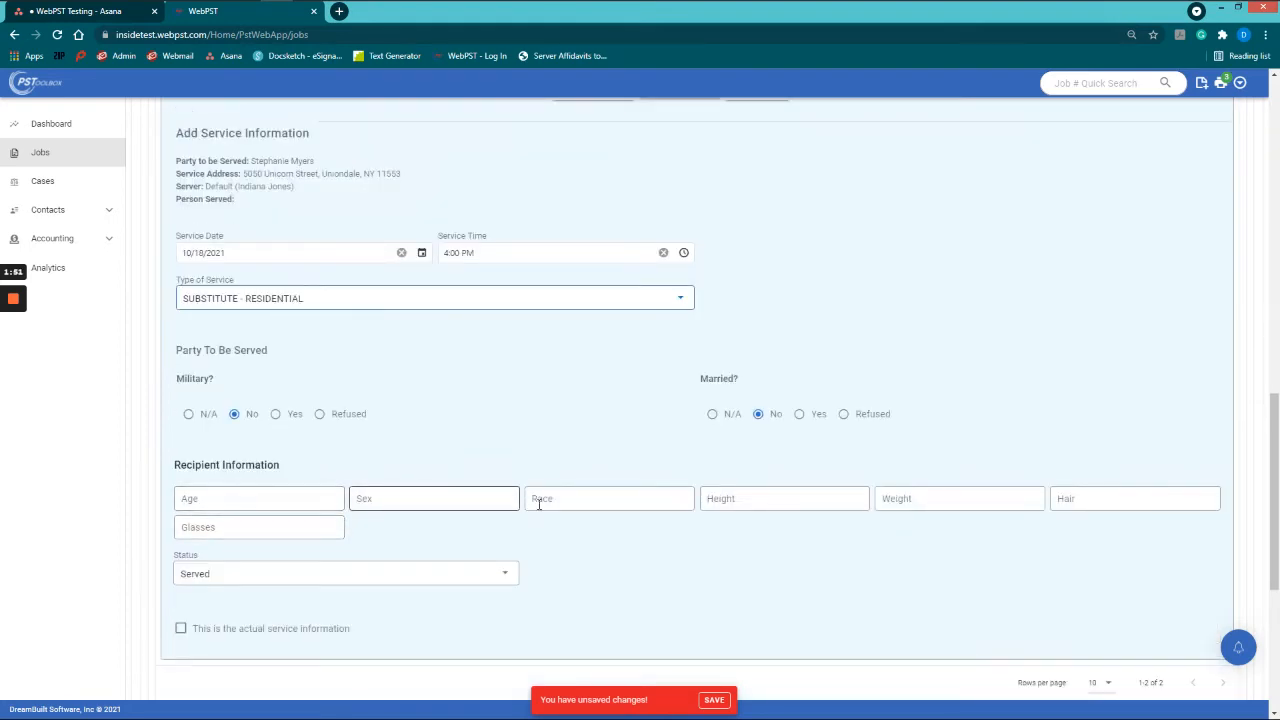
{"action": "scroll", "coordinate": [539, 503], "scroll_direction": "up", "scroll_amount": 10}
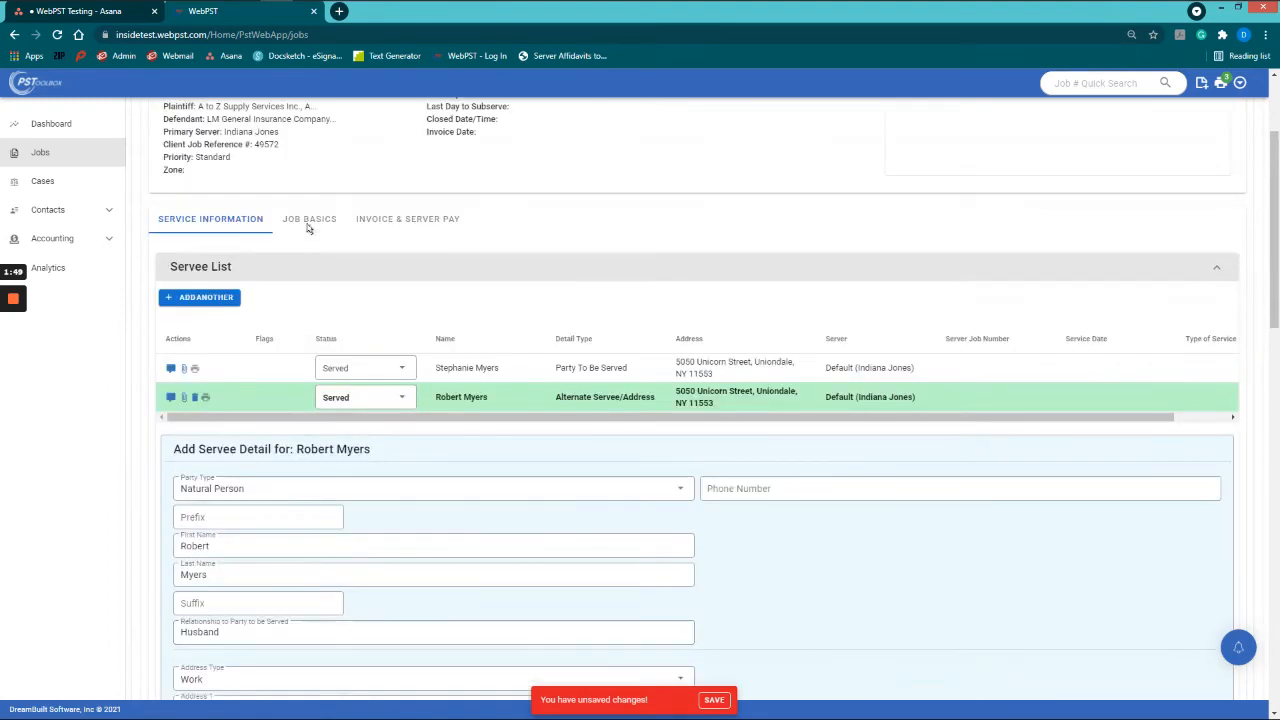
Step: Uncheck Include Recipient Description in the job's Job Basics
{"action": "left_click", "coordinate": [311, 219]}
{"action": "scroll", "coordinate": [685, 495], "scroll_direction": "down", "scroll_amount": 4}
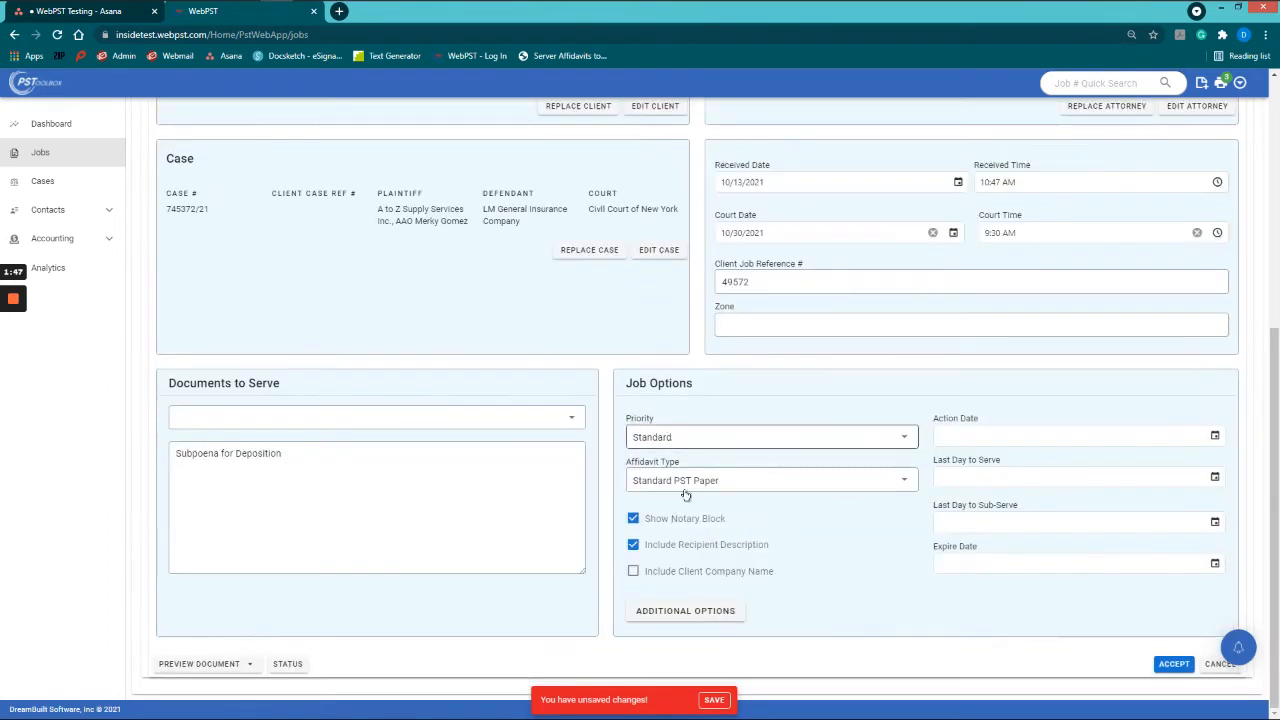
{"action": "left_click", "coordinate": [665, 546]}
{"action": "scroll", "coordinate": [708, 513], "scroll_direction": "up", "scroll_amount": 3}
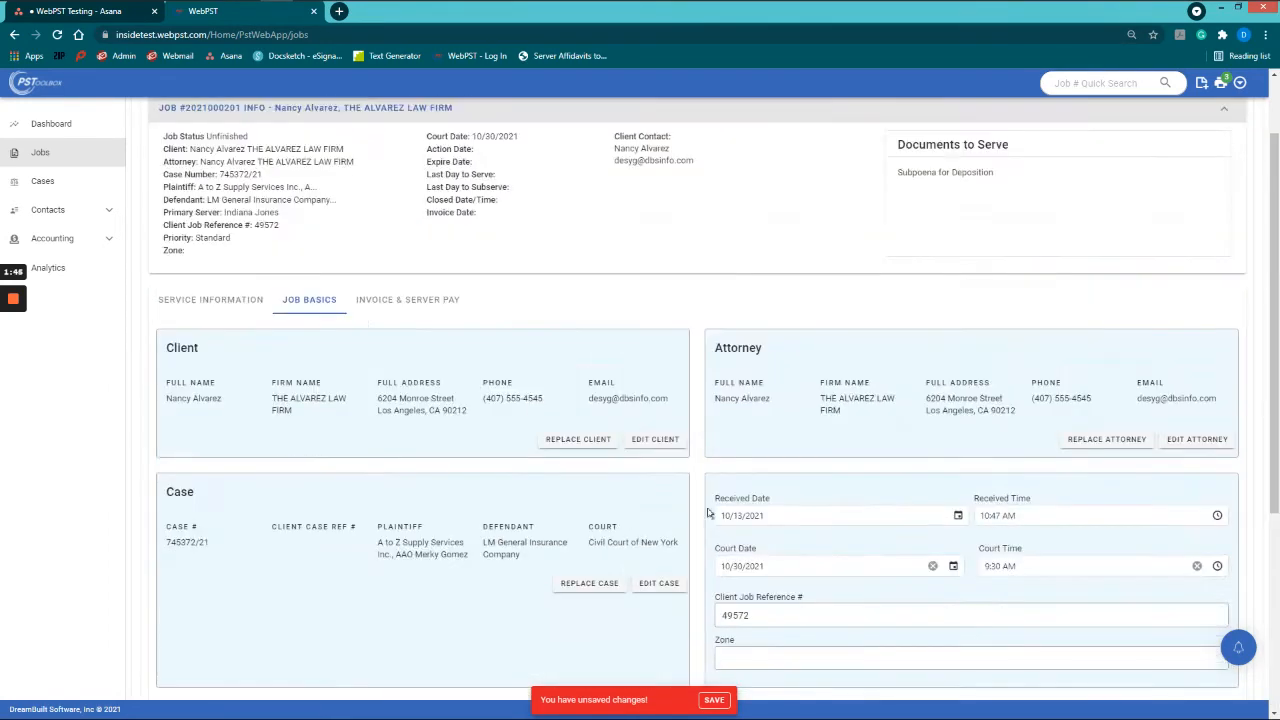
{"action": "left_click", "coordinate": [247, 303]}
{"action": "scroll", "coordinate": [414, 354], "scroll_direction": "down", "scroll_amount": 3}
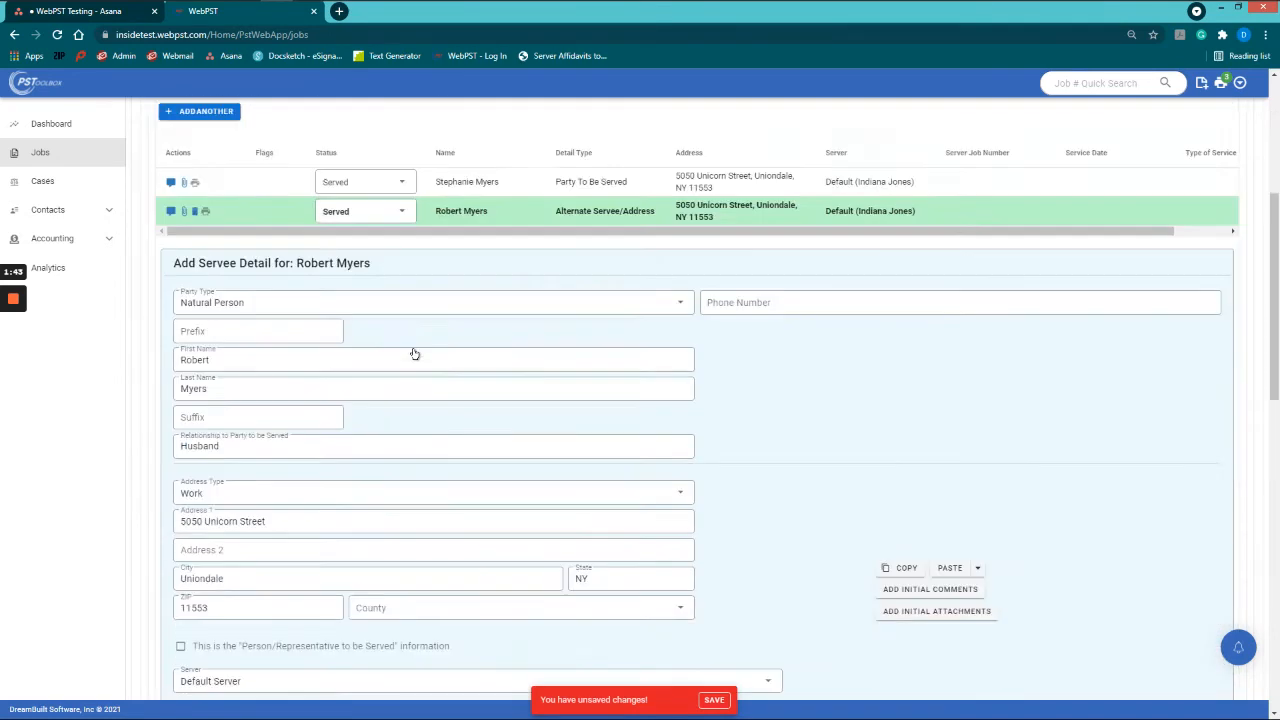
{"action": "scroll", "coordinate": [414, 354], "scroll_direction": "down", "scroll_amount": 8}
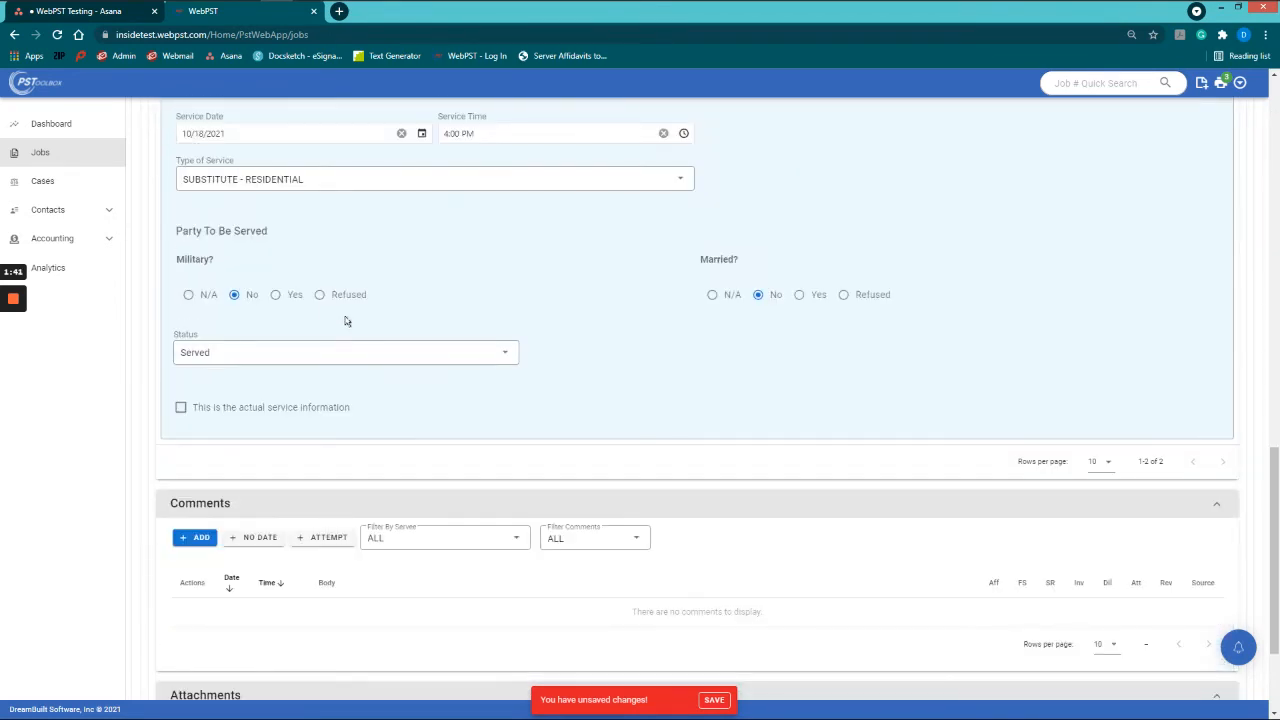
{"action": "left_click", "coordinate": [180, 407]}
{"action": "scroll", "coordinate": [298, 515], "scroll_direction": "down", "scroll_amount": 1}
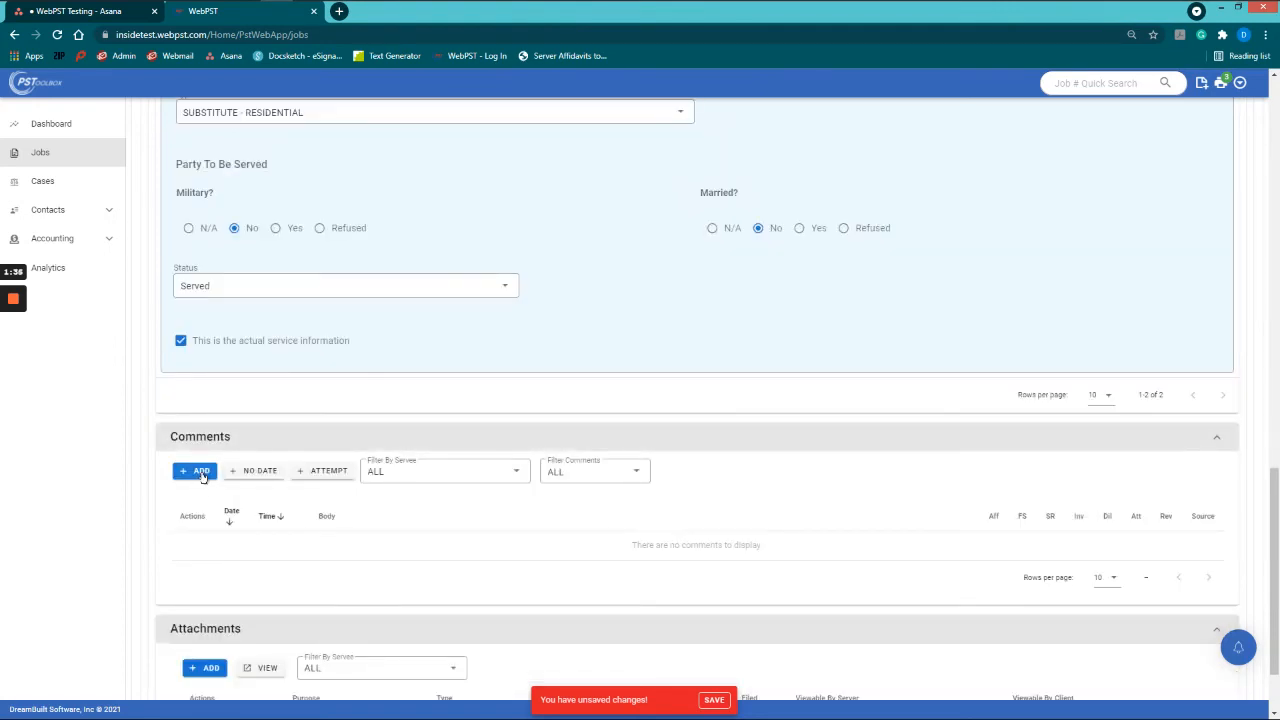
Step: Add a job comment reading 'Affidavit Prepared', dated 10/18/2021 at 4:07 PM
{"action": "left_click", "coordinate": [201, 474]}
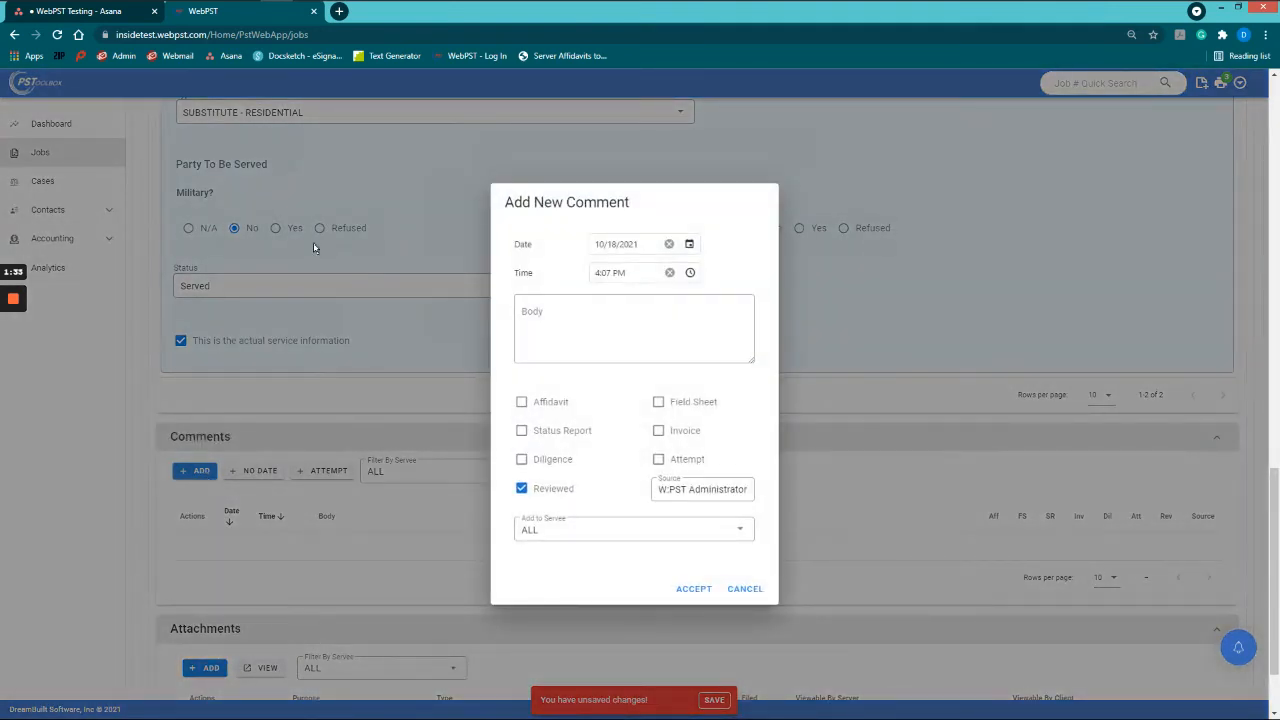
{"action": "left_click", "coordinate": [614, 329]}
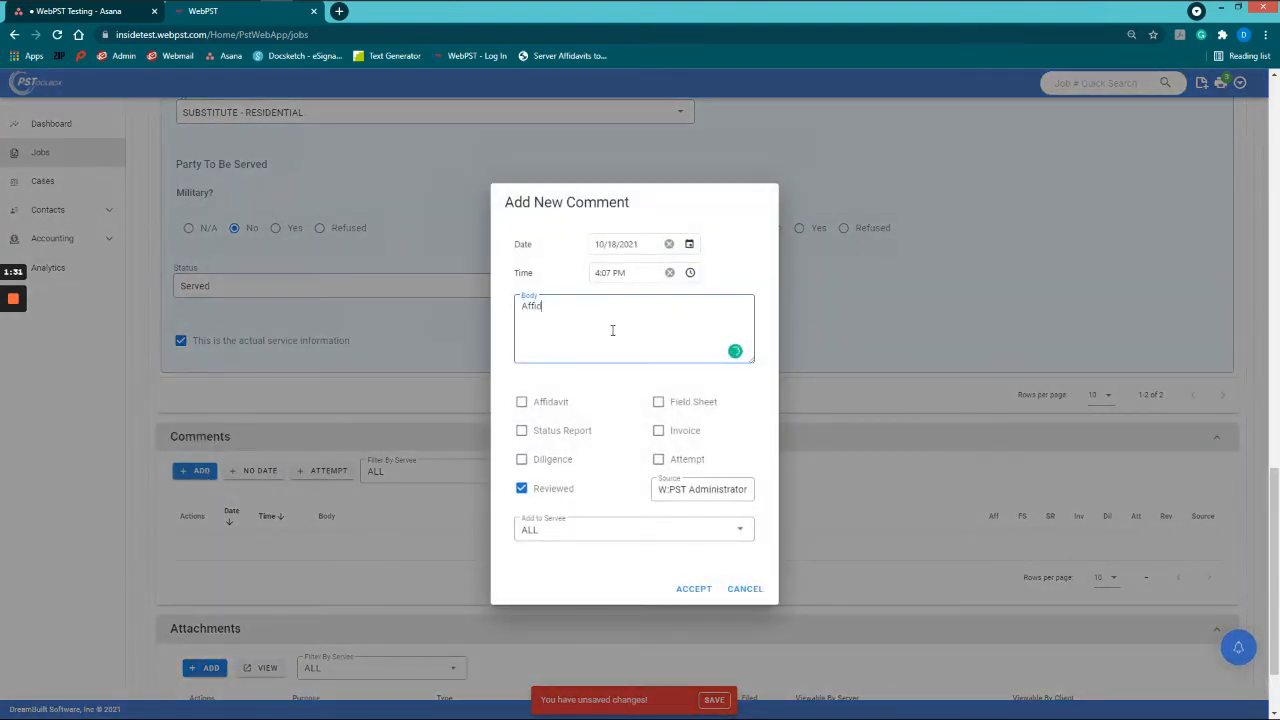
{"action": "type", "text": "avit Prepara"}
{"action": "left_click", "coordinate": [690, 589]}
{"action": "scroll", "coordinate": [667, 579], "scroll_direction": "down", "scroll_amount": 1}
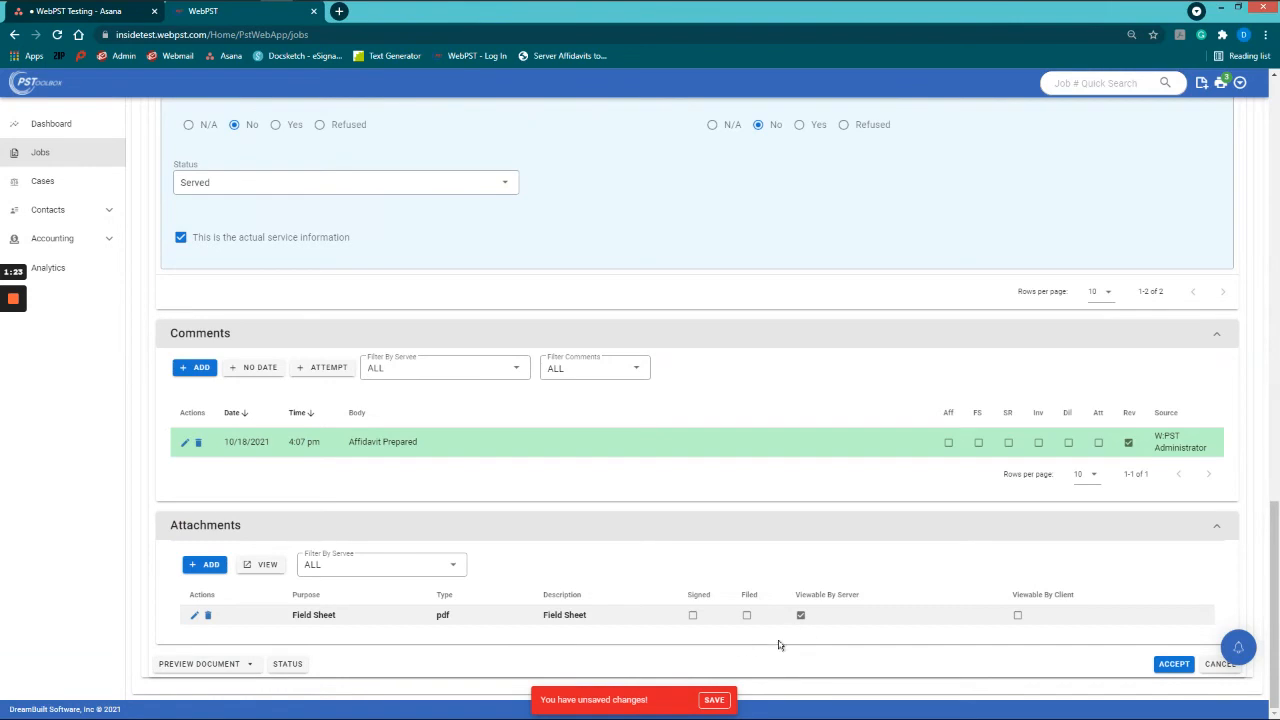
Step: Save the job changes and review the Invoice & Server Pay line items and $45.00 totals
{"action": "left_click", "coordinate": [720, 700]}
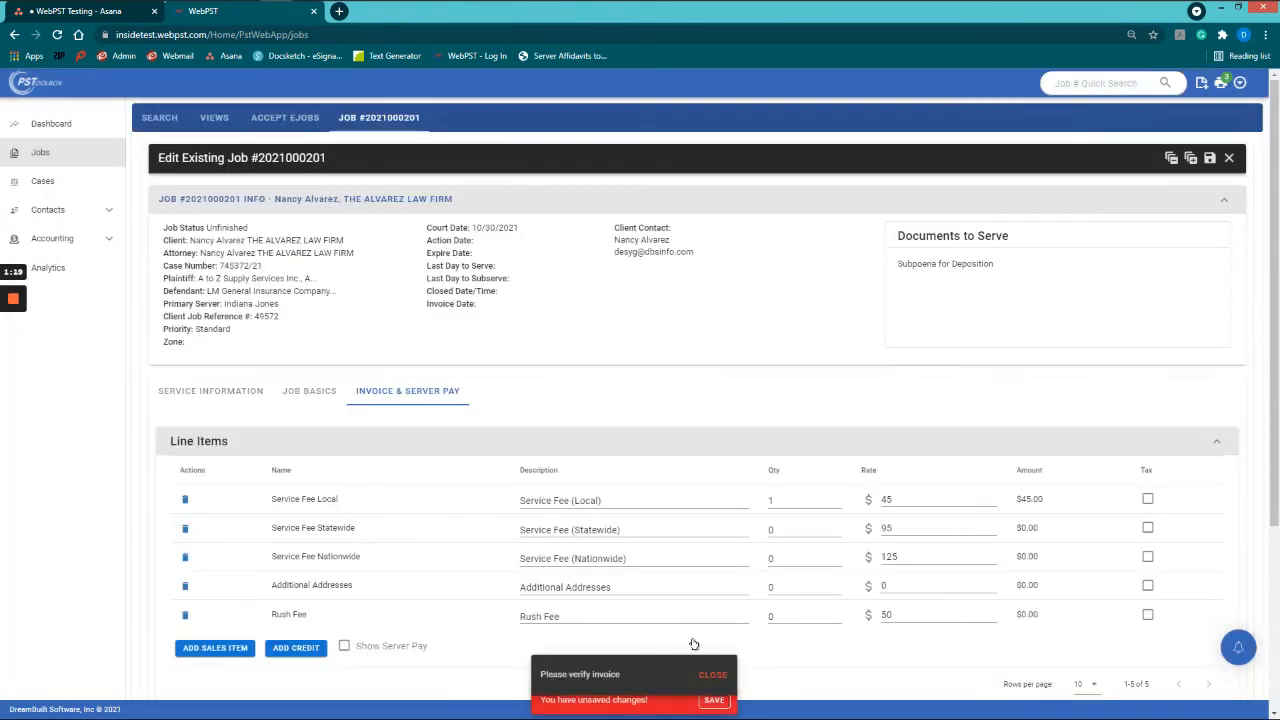
{"action": "scroll", "coordinate": [706, 632], "scroll_direction": "down", "scroll_amount": 1}
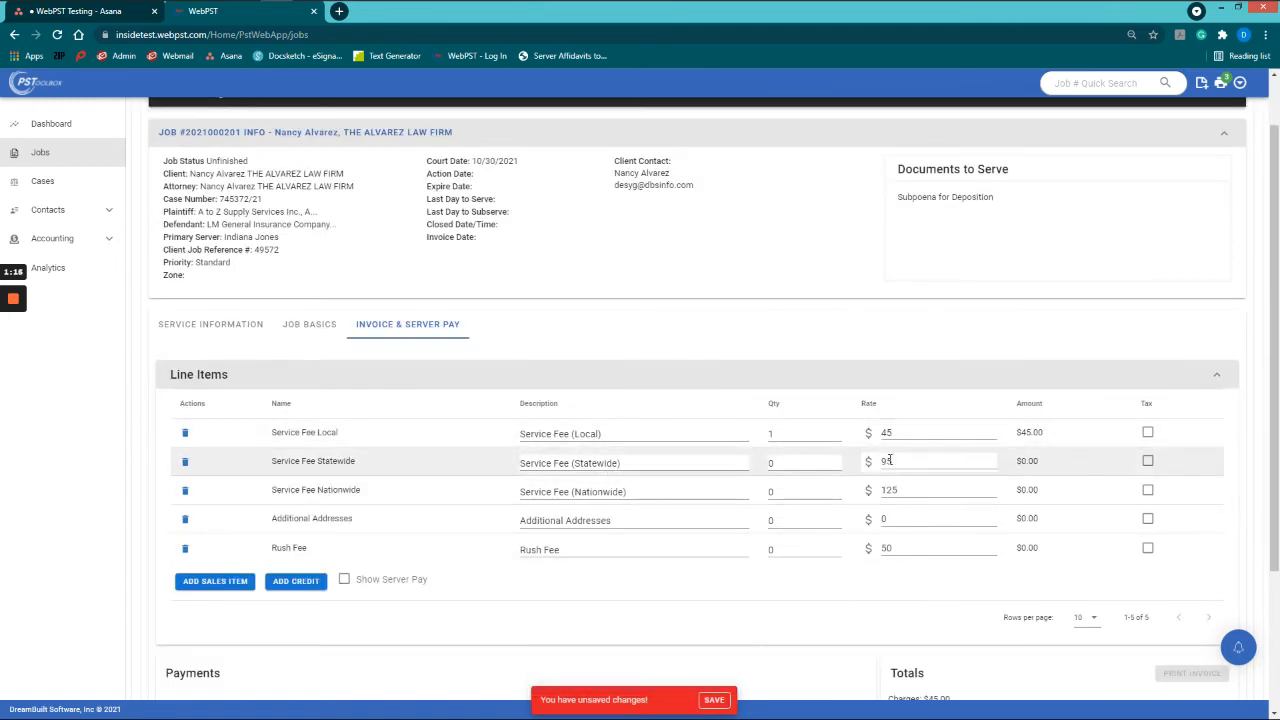
{"action": "scroll", "coordinate": [882, 513], "scroll_direction": "down", "scroll_amount": 1}
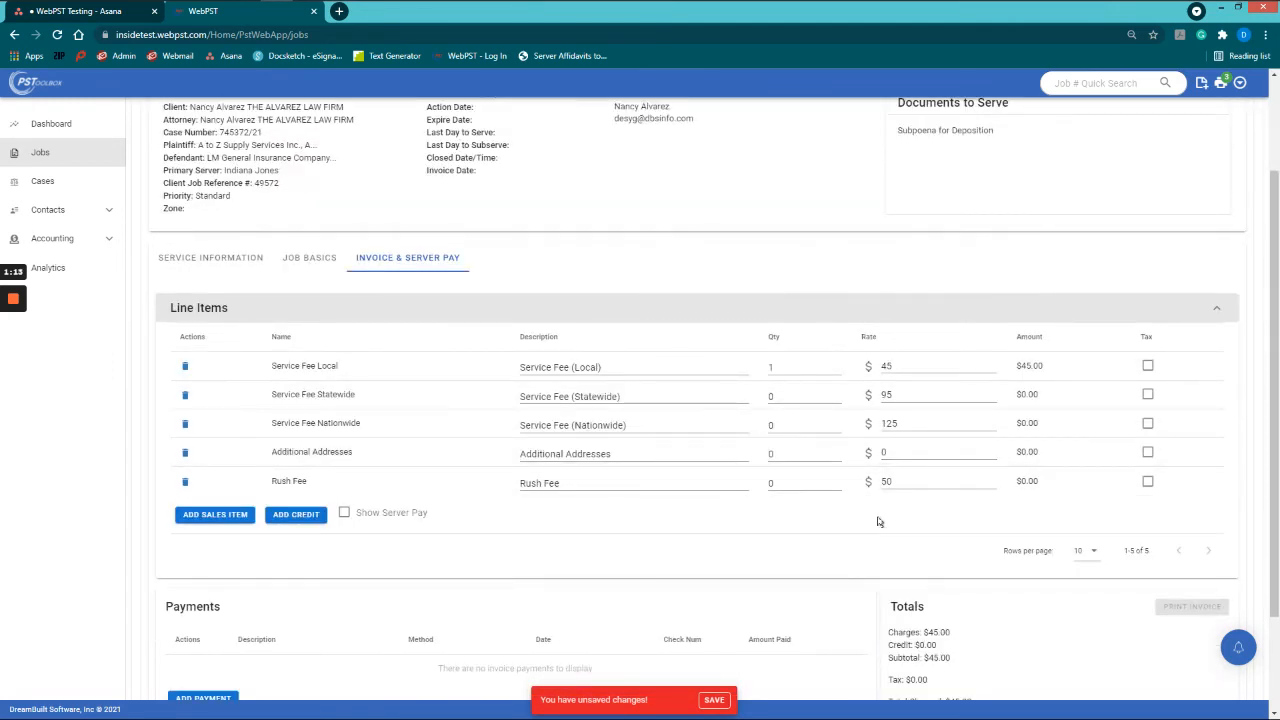
{"action": "scroll", "coordinate": [879, 522], "scroll_direction": "down", "scroll_amount": 2}
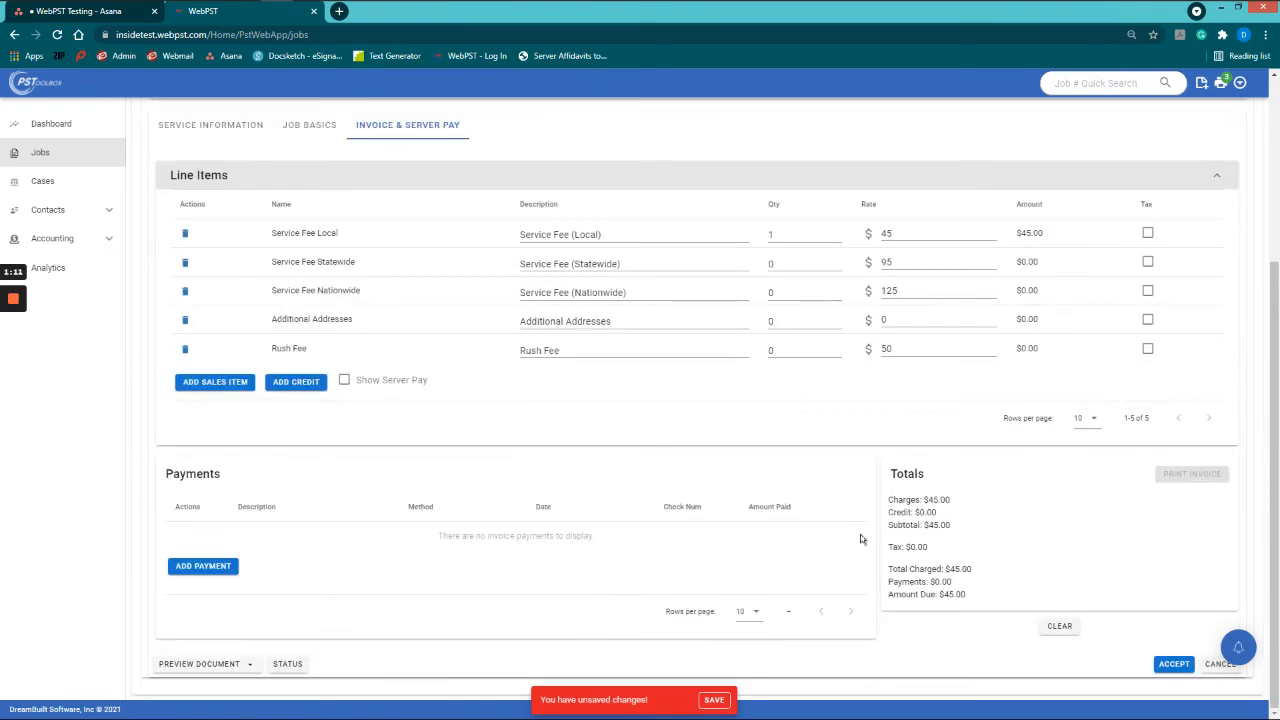
{"action": "left_click", "coordinate": [714, 700]}
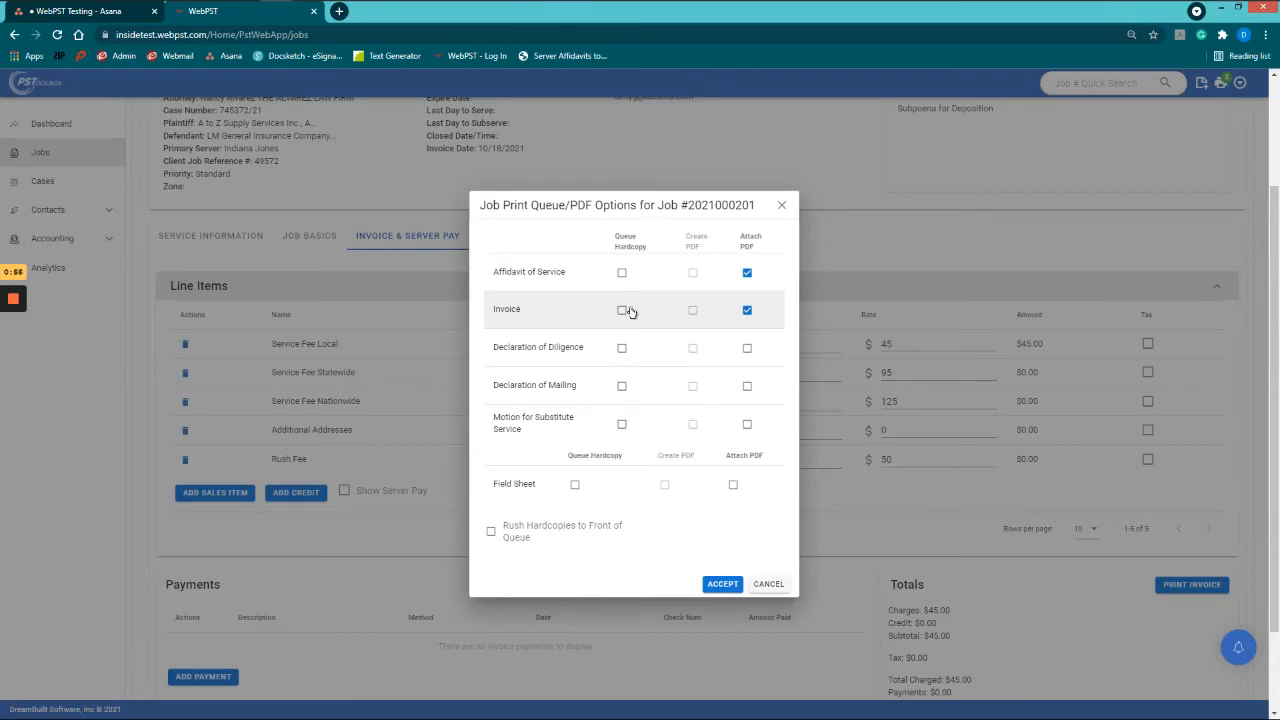
Step: Queue hardcopies of the Affidavit of Service and the Invoice for printing
{"action": "left_click", "coordinate": [620, 279]}
{"action": "left_click", "coordinate": [622, 310]}
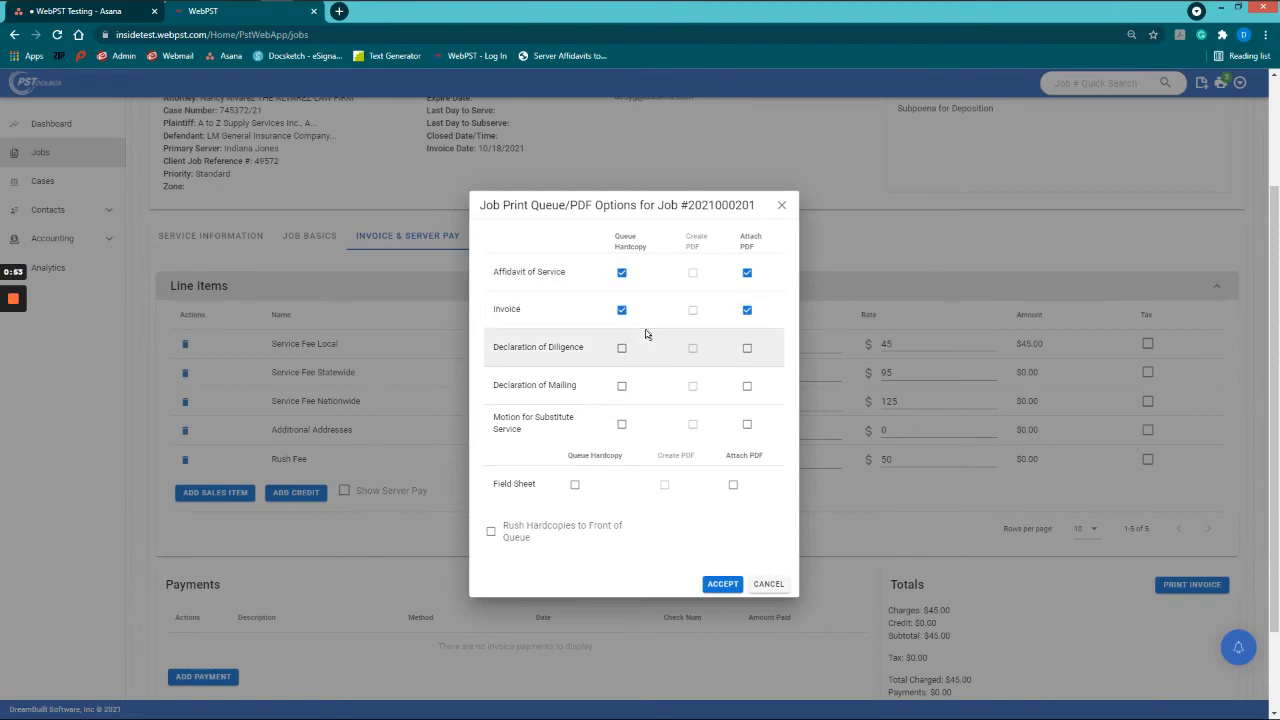
{"action": "left_click", "coordinate": [722, 585]}
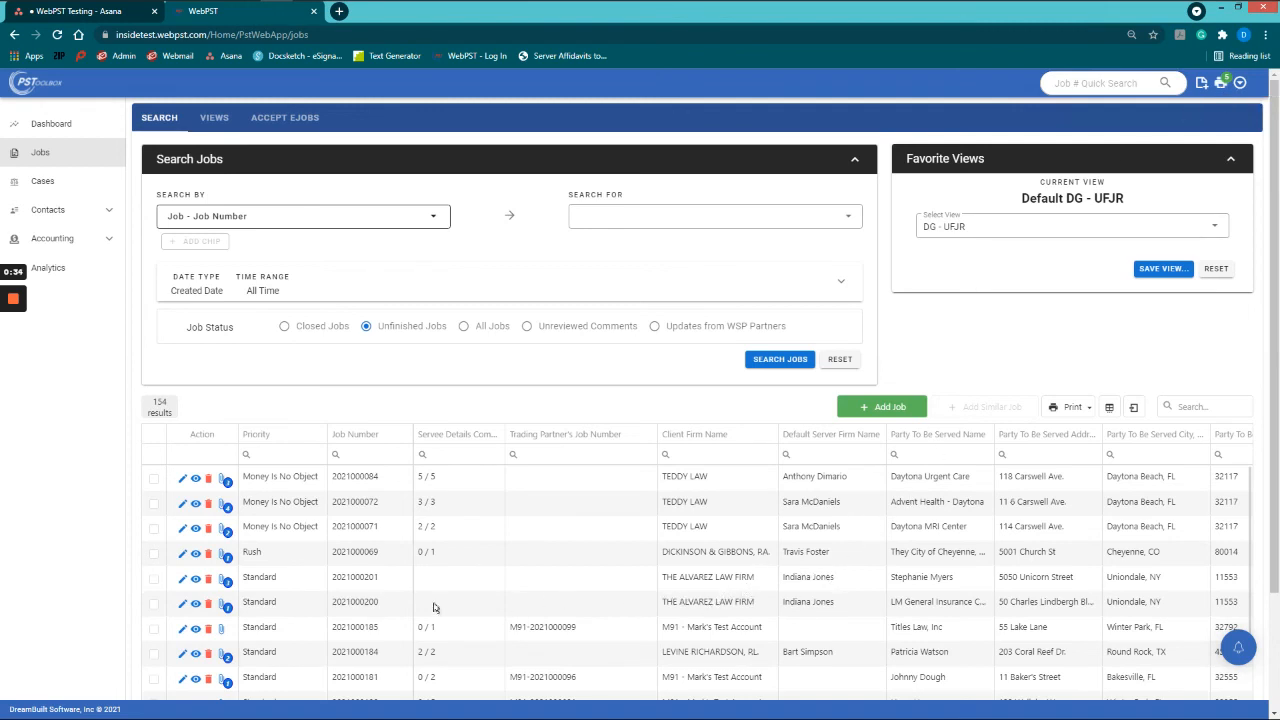
{"action": "left_click", "coordinate": [180, 604]}
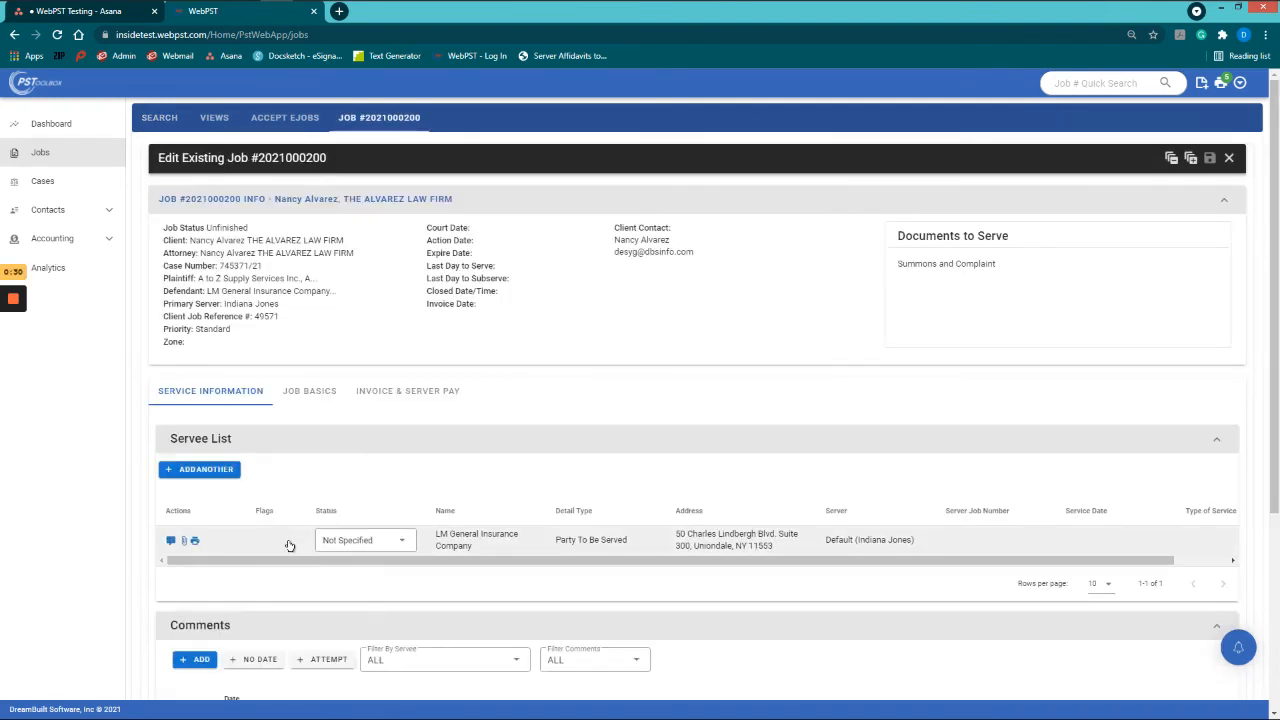
{"action": "left_click", "coordinate": [483, 545]}
{"action": "scroll", "coordinate": [510, 540], "scroll_direction": "down", "scroll_amount": 2}
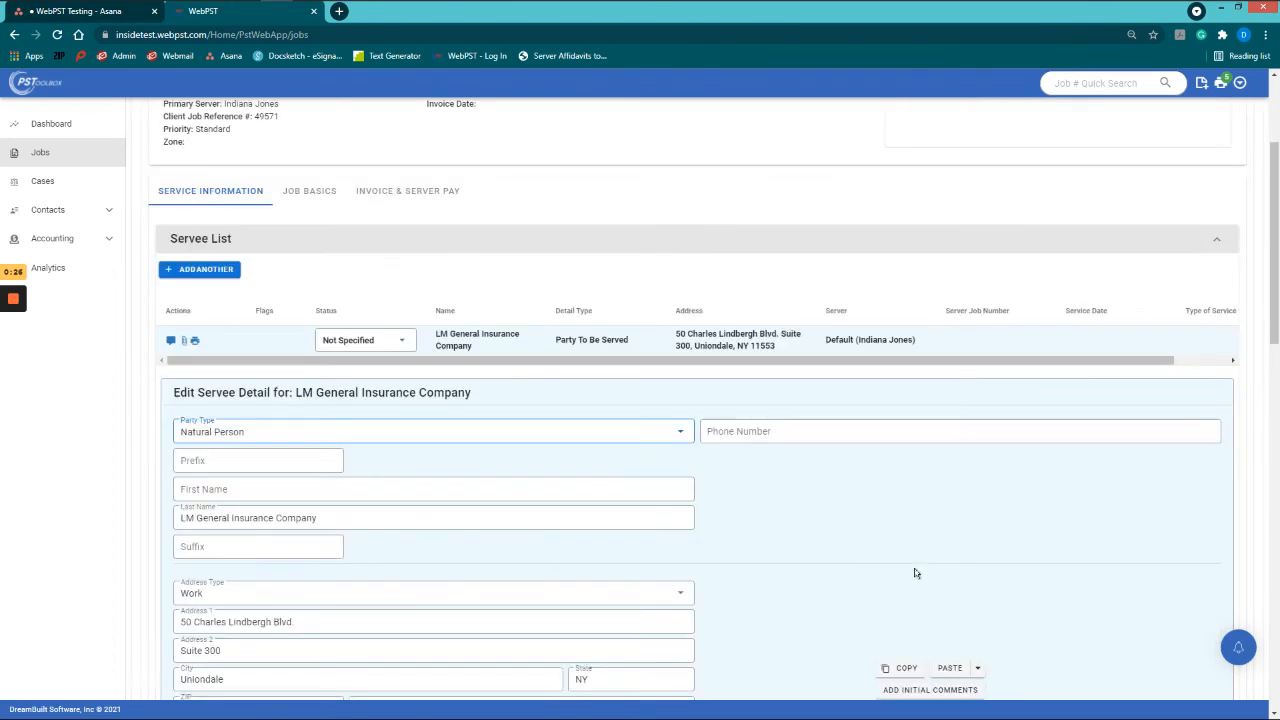
{"action": "left_click", "coordinate": [905, 666]}
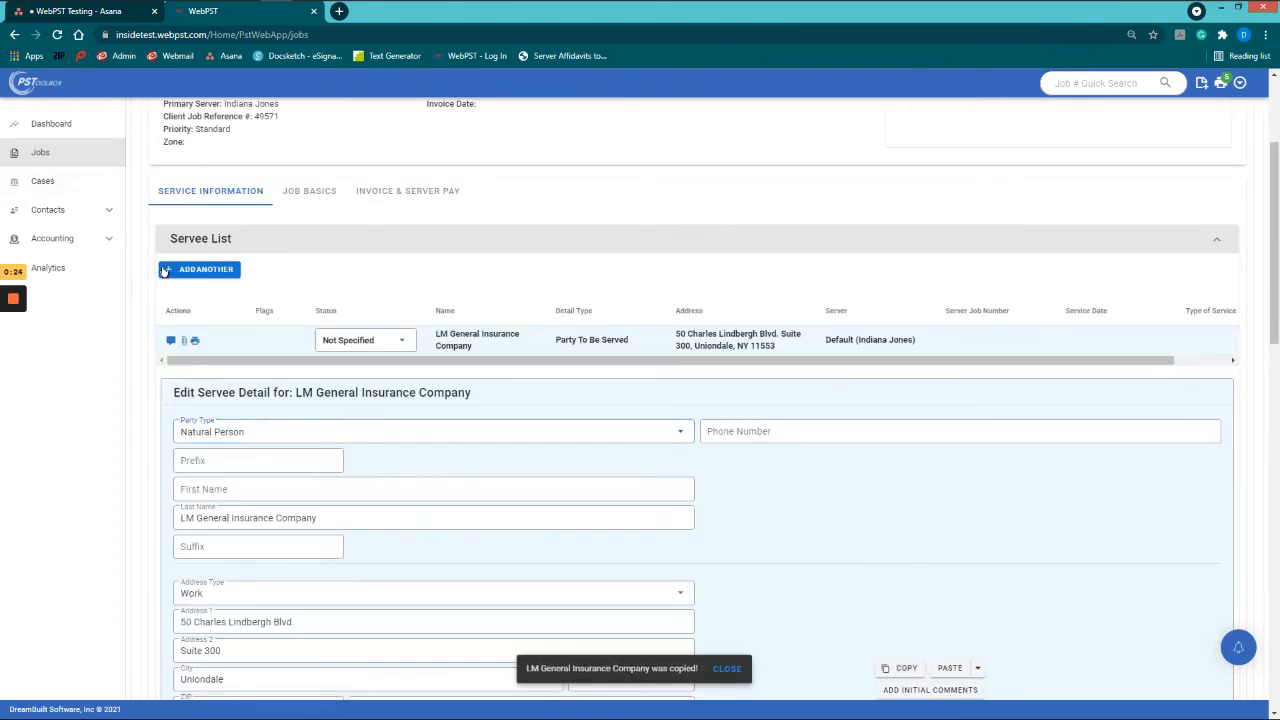
Step: Add an alternate servee pasted from LM General Insurance Company with the same Uniondale address
{"action": "left_click", "coordinate": [175, 270]}
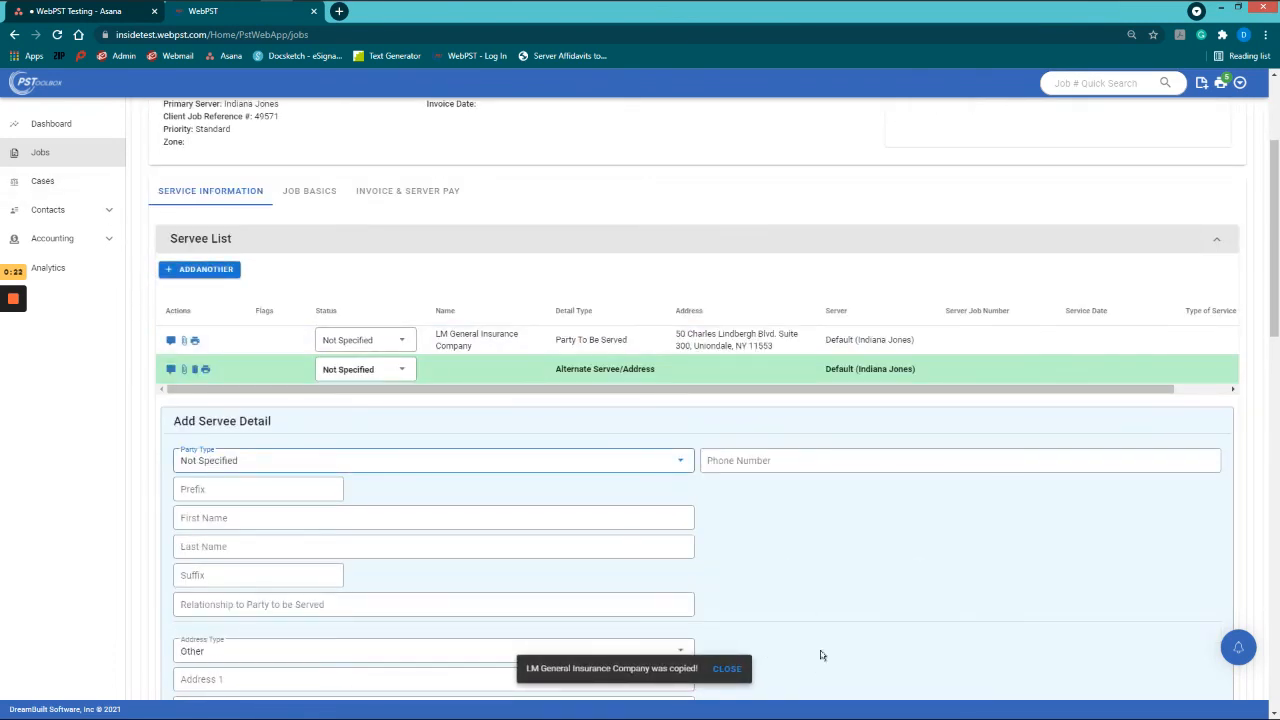
{"action": "scroll", "coordinate": [820, 655], "scroll_direction": "down", "scroll_amount": 2}
{"action": "left_click", "coordinate": [950, 526]}
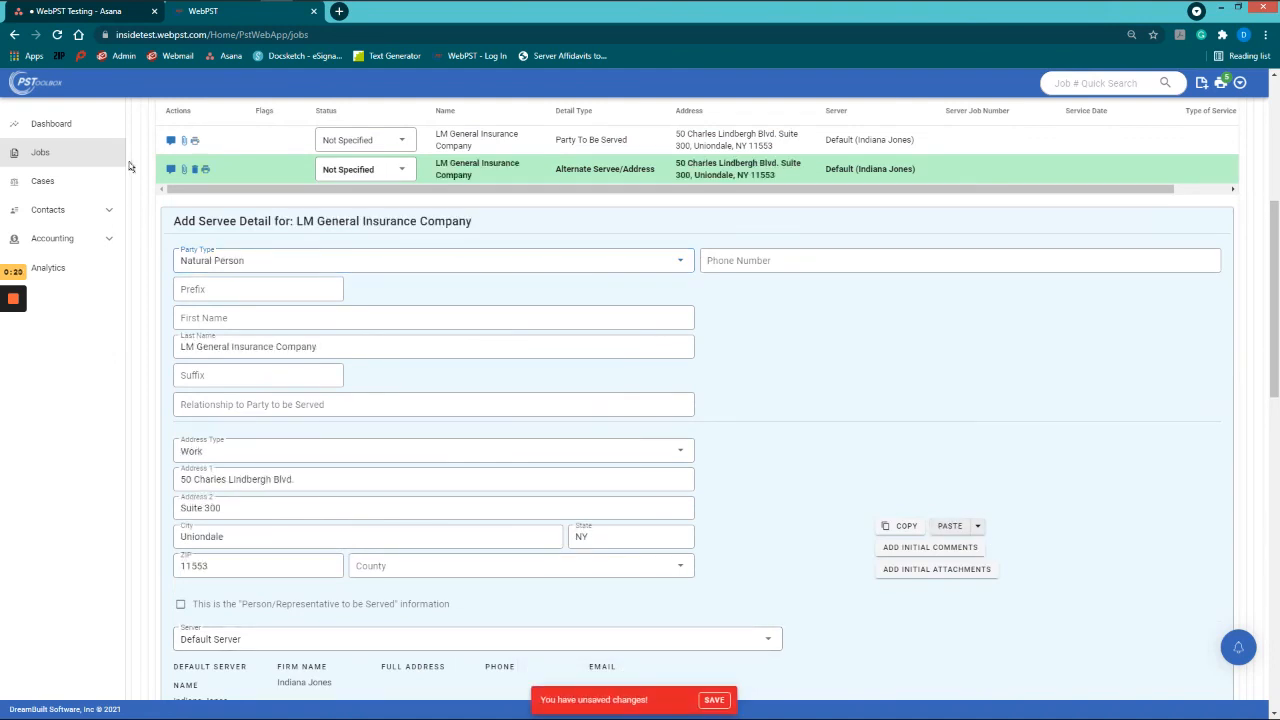
{"action": "left_click", "coordinate": [206, 320]}
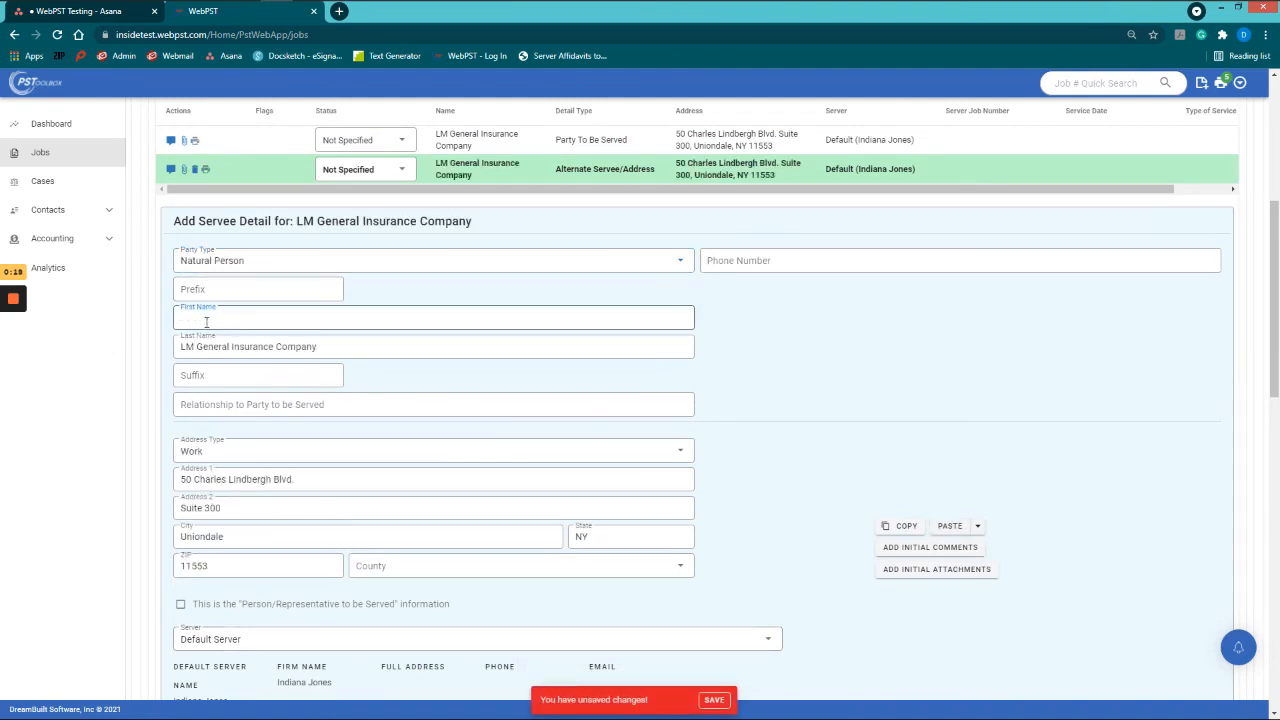
{"action": "left_click", "coordinate": [250, 406]}
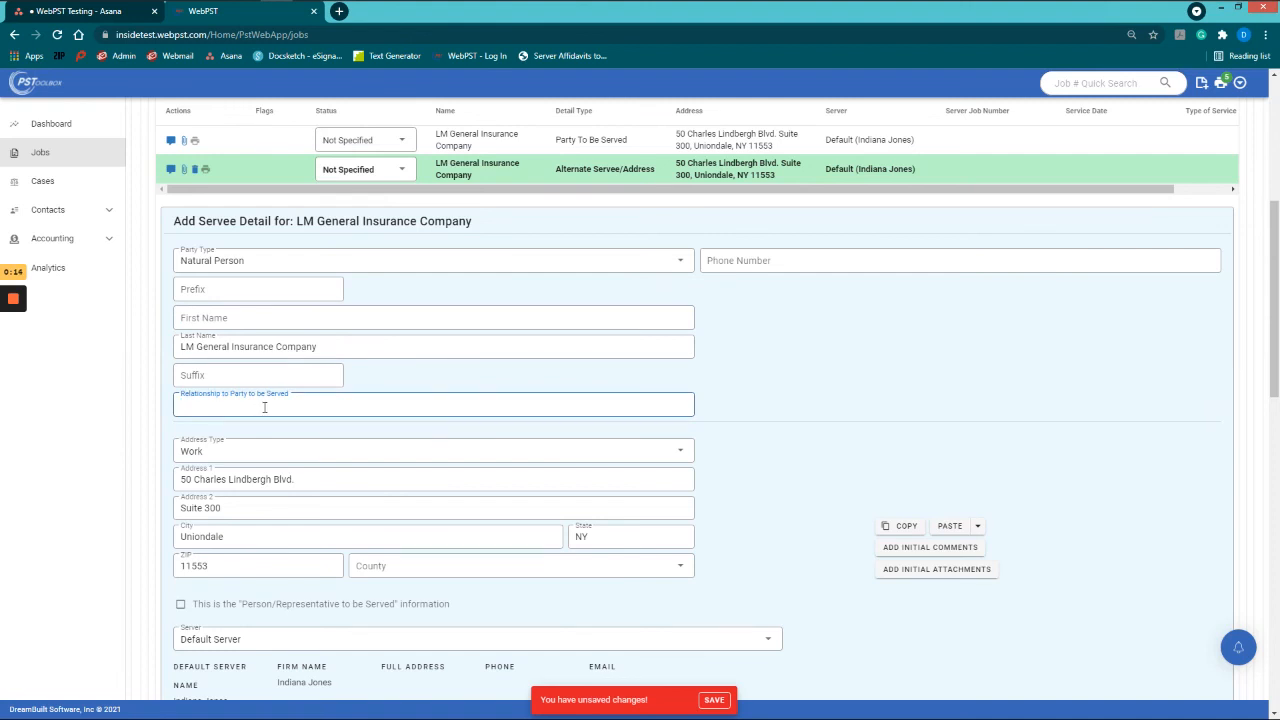
{"action": "scroll", "coordinate": [264, 407], "scroll_direction": "down", "scroll_amount": 1}
{"action": "scroll", "coordinate": [263, 408], "scroll_direction": "down", "scroll_amount": 3}
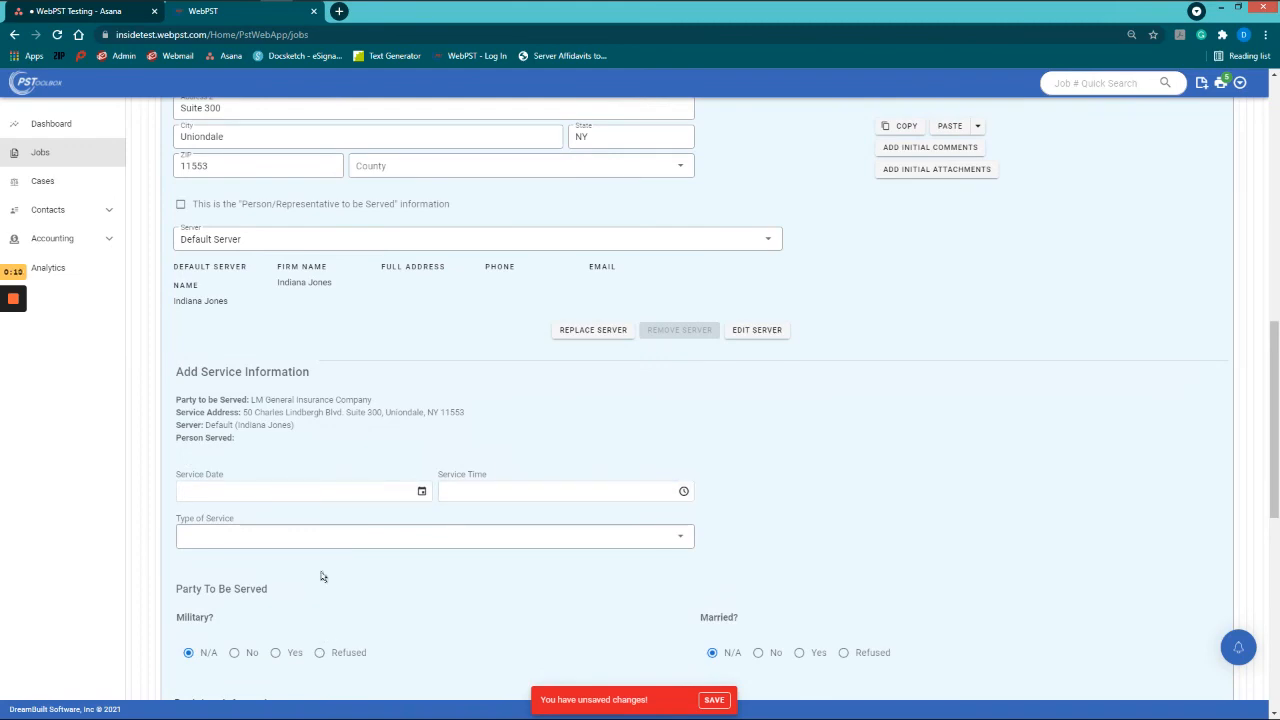
{"action": "scroll", "coordinate": [321, 576], "scroll_direction": "down", "scroll_amount": 1}
{"action": "scroll", "coordinate": [332, 580], "scroll_direction": "down", "scroll_amount": 1}
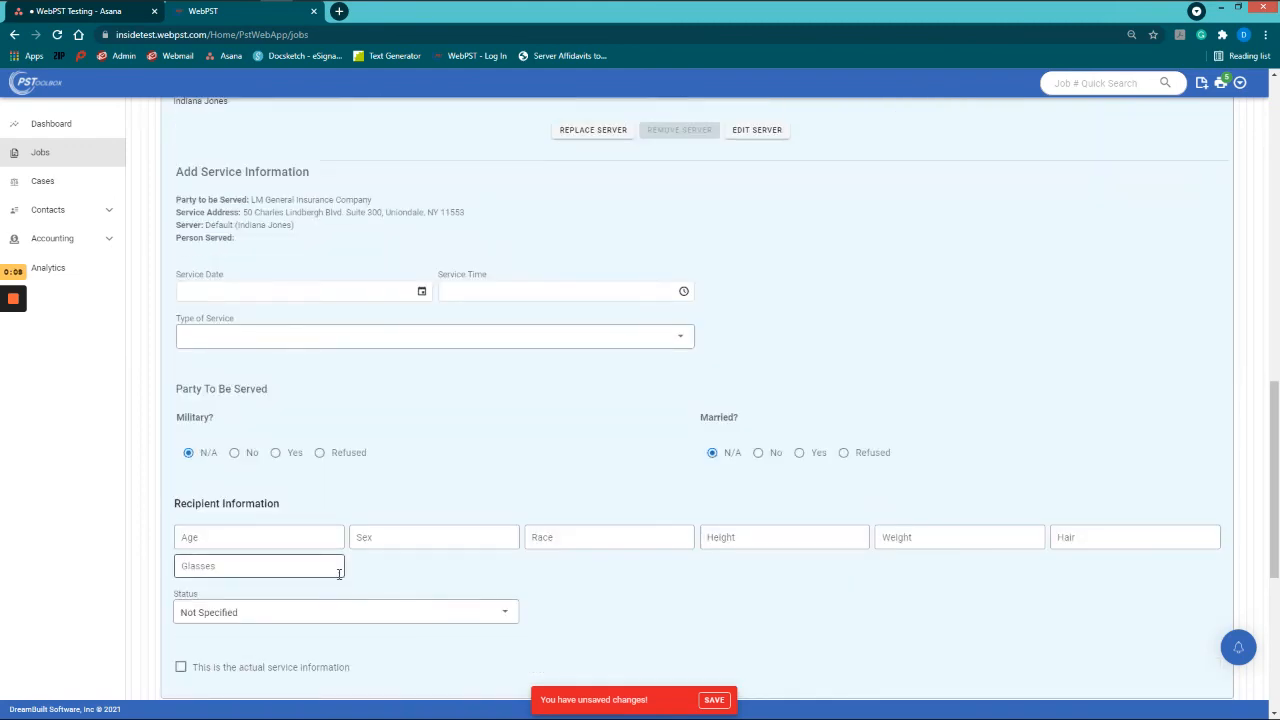
{"action": "scroll", "coordinate": [339, 573], "scroll_direction": "up", "scroll_amount": 10}
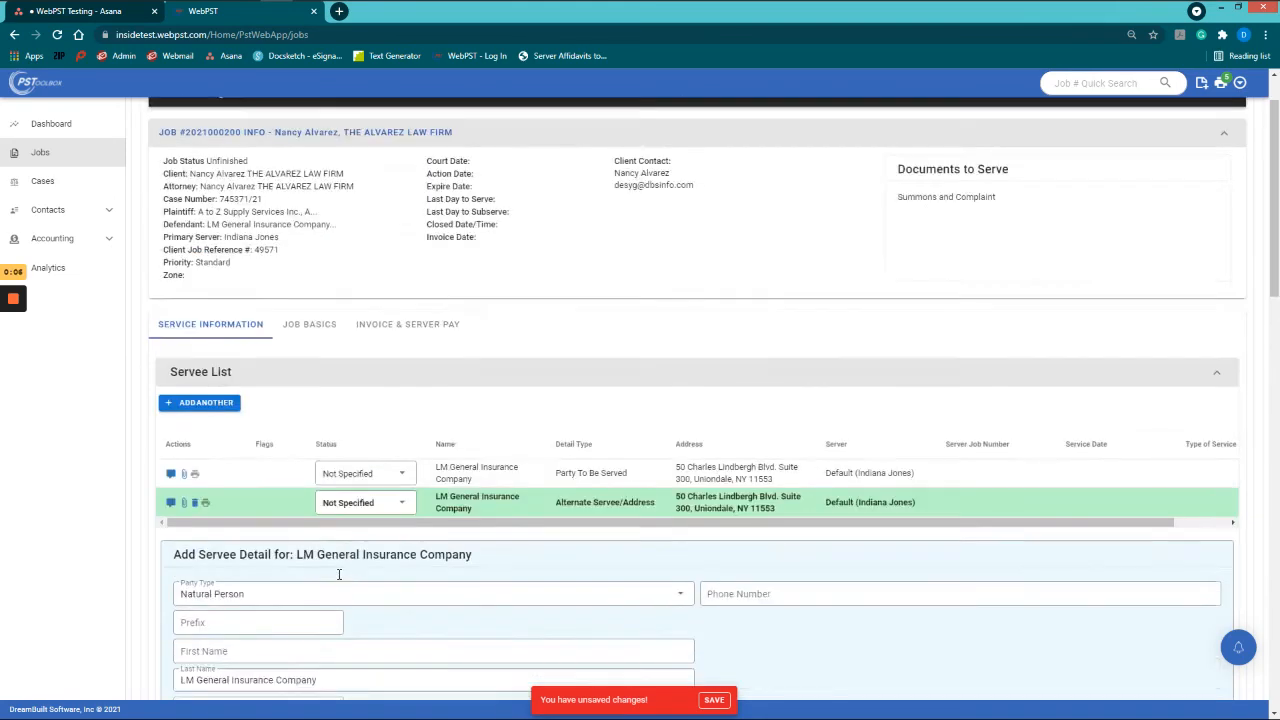
{"action": "scroll", "coordinate": [339, 574], "scroll_direction": "up", "scroll_amount": 1}
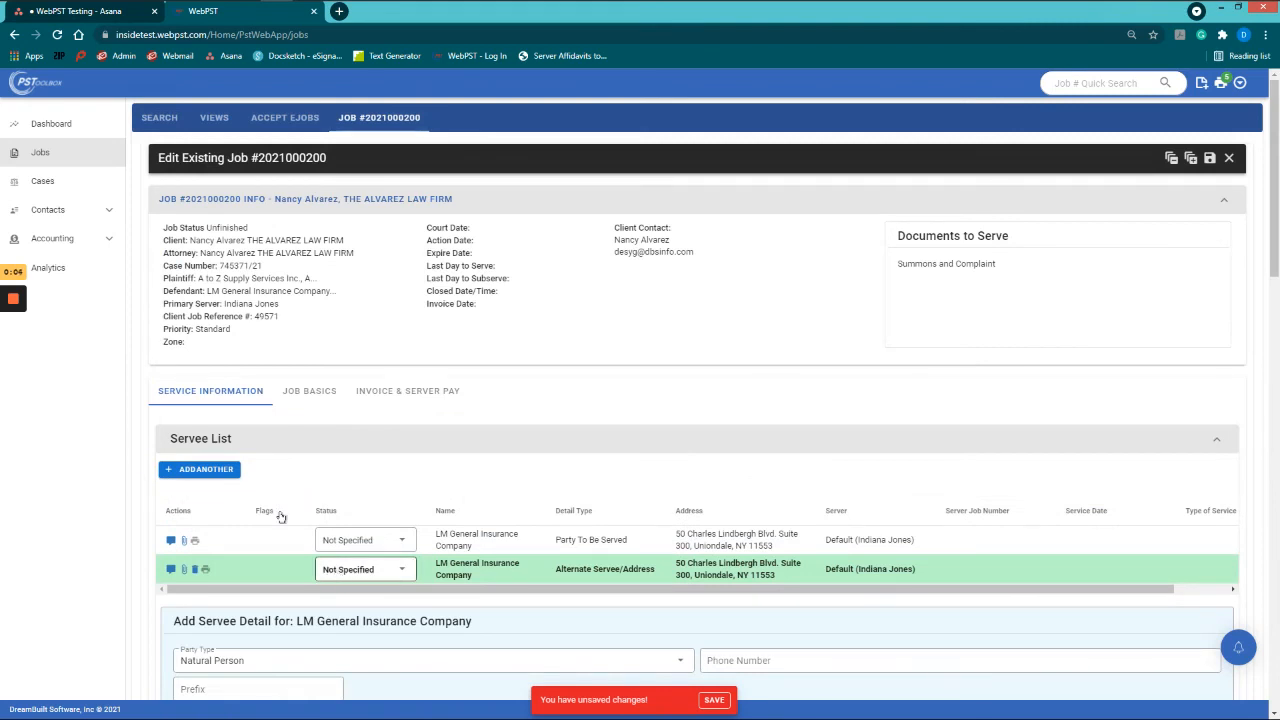